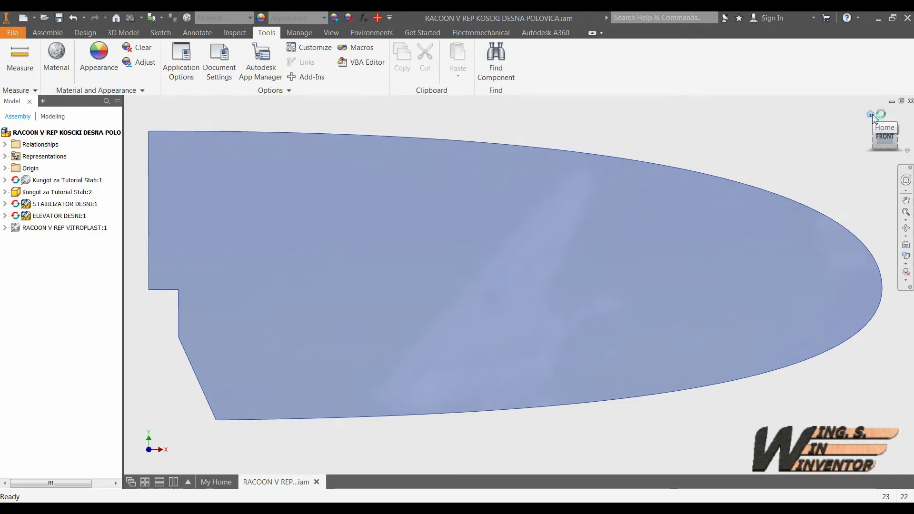
left_click(873, 116)
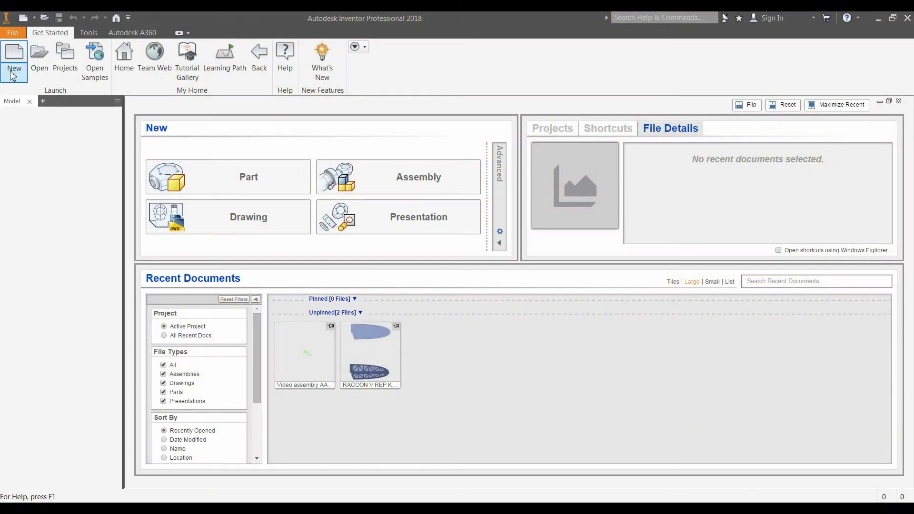
Create a new assembly from the Standard.iam template and save it as "V tail Take away tchnique".
left_click(13, 75)
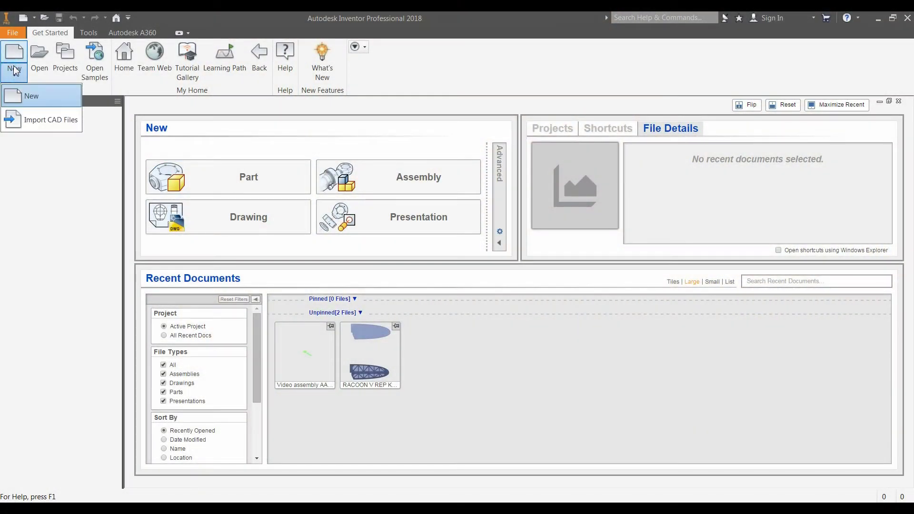
left_click(14, 70)
left_click(464, 268)
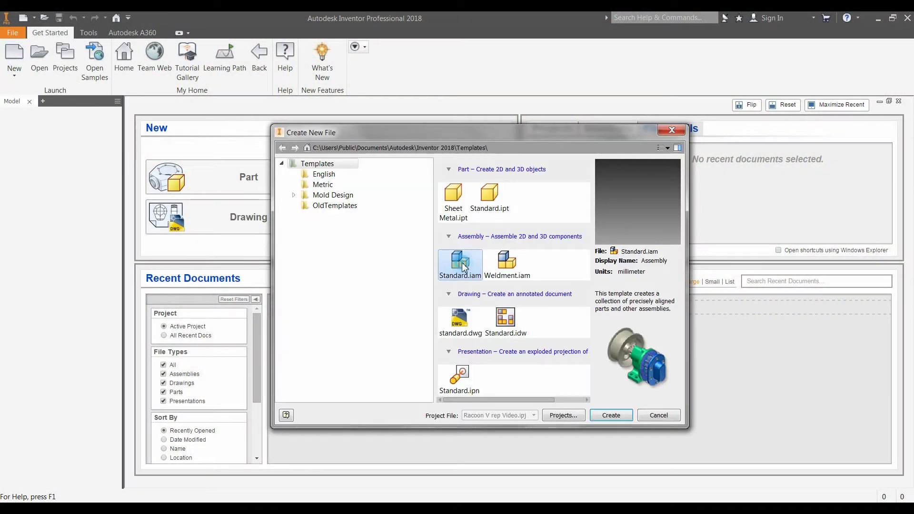
left_click(610, 415)
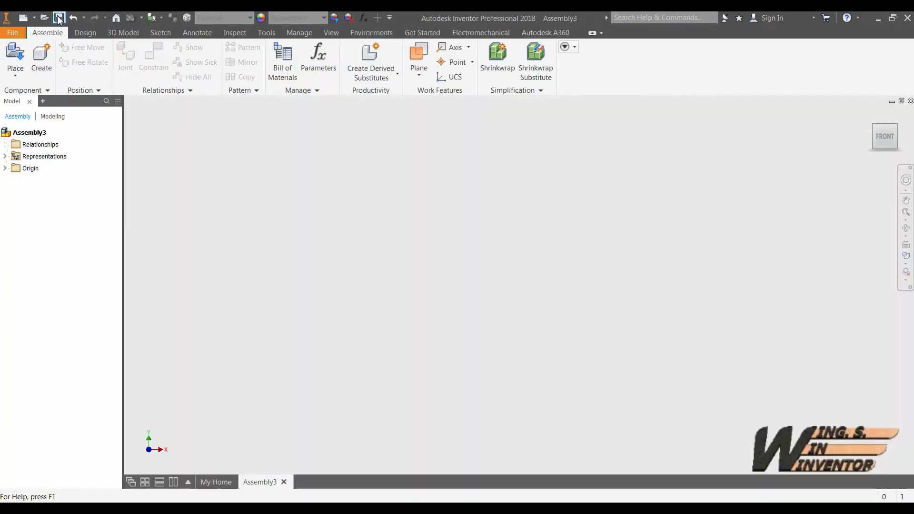
left_click(59, 18)
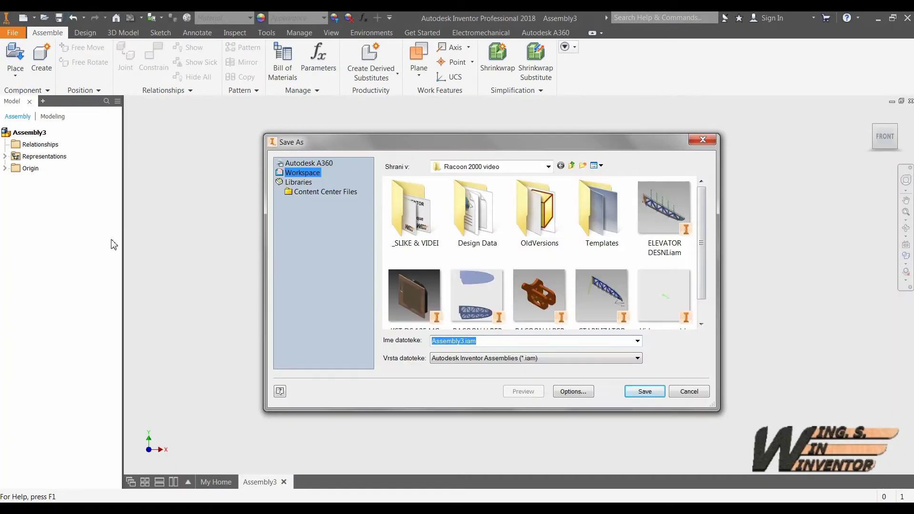
type("V tail Take a")
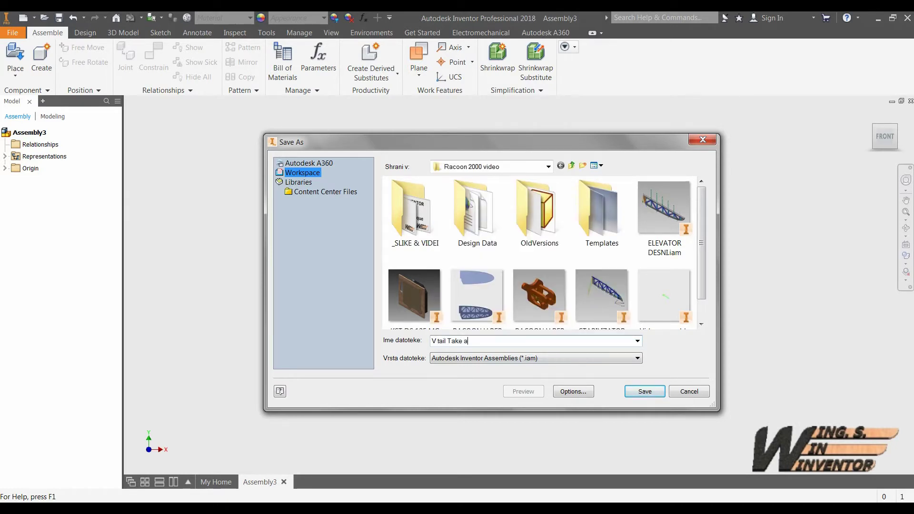
type("way tch")
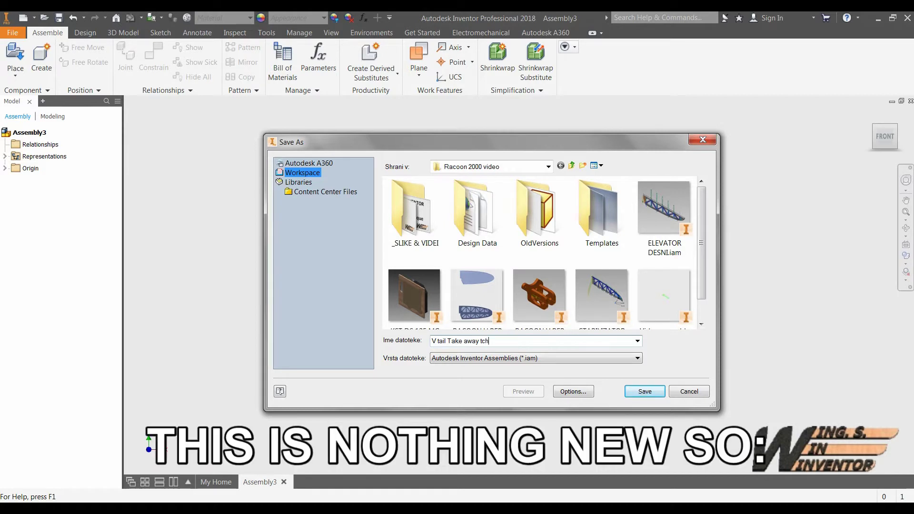
type("nique")
key("Return")
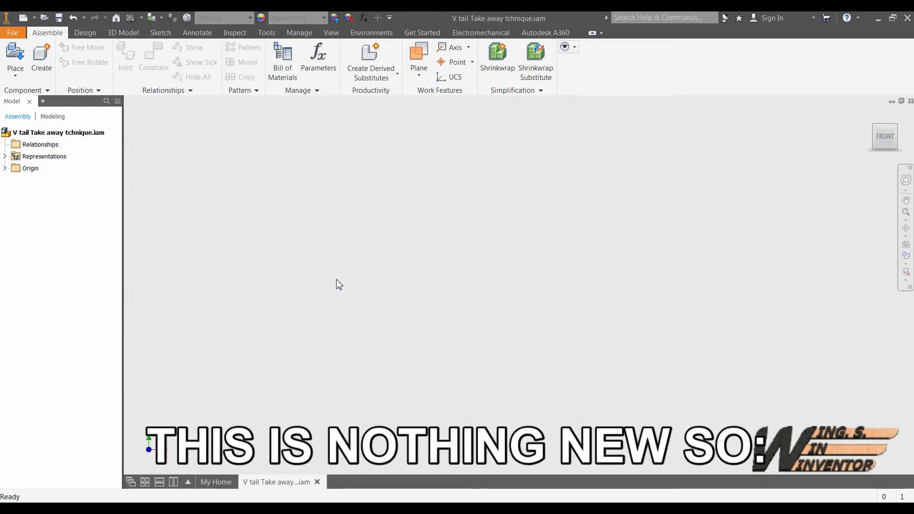
Create an in-place part named "V Tail SKELETON" in the assembly.
left_click(42, 60)
type("V Tail S")
key("Caps_Lock")
type("SSKELETON")
key("Return")
left_click(247, 265)
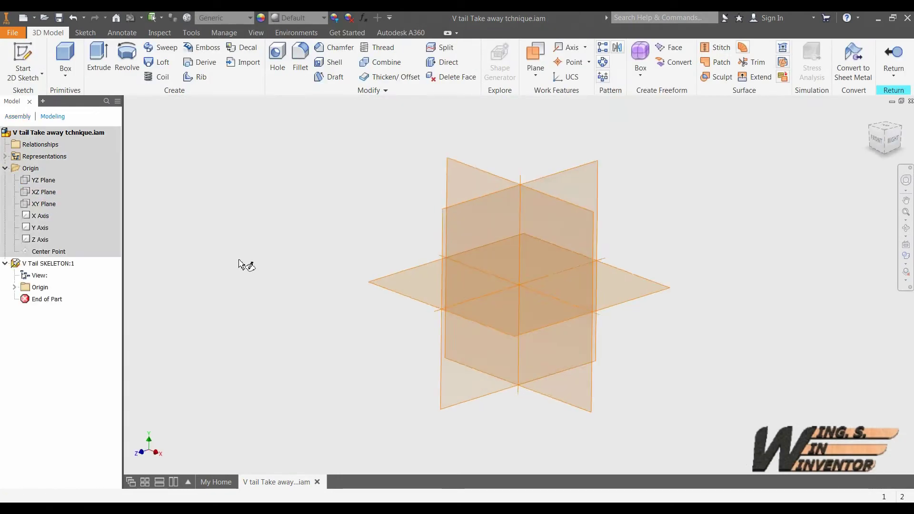
Start a sketch on the XY plane and draw an ellipse centred on the origin with its long axis horizontal.
left_click(23, 60)
left_click(460, 187)
left_click(91, 74)
left_click(113, 145)
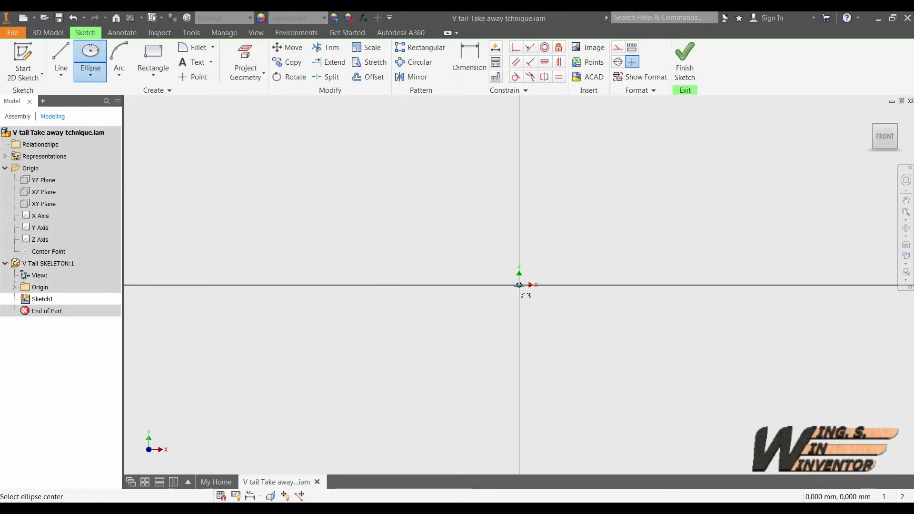
left_click(519, 167)
left_click(840, 285)
Draw lines from the origin to the ellipse's upper and right extremes and trim the ellipse to its upper-right quarter.
left_click(61, 57)
left_click(519, 285)
left_click(519, 167)
left_click(519, 285)
left_click(840, 285)
key("Escape")
left_click(326, 49)
left_click(424, 178)
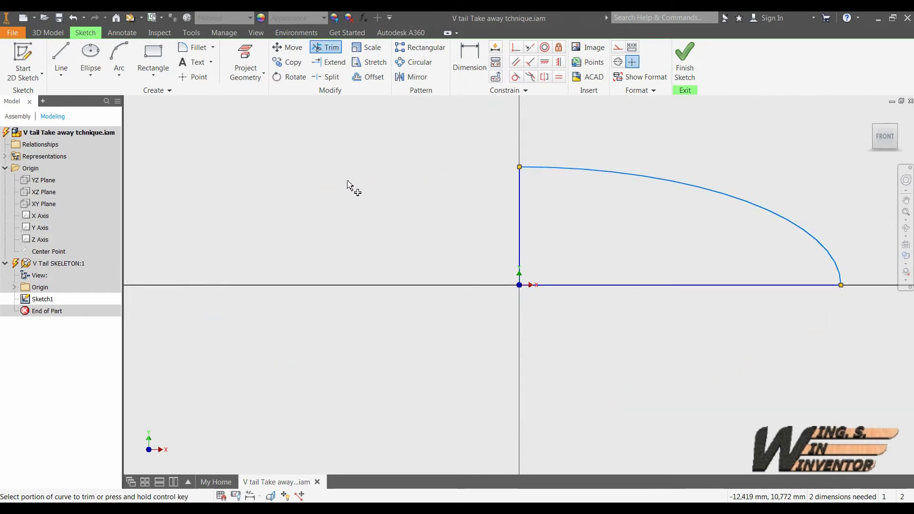
Draw a second, flatter ellipse from the same centre, add a vertical line below the origin, and trim the ellipse to its lower-right quarter.
left_click(90, 52)
left_click(841, 284)
left_click(518, 233)
key("l")
left_click(519, 285)
double_click(519, 336)
left_click(326, 49)
left_click(450, 235)
left_click(570, 235)
Dimension the vertical root lines, 80 mm for the upper one and 65 mm for the lower one.
left_click(469, 58)
left_click(519, 217)
left_click(476, 219)
type("80")
key("Return")
scroll(405, 235, "down", 5)
left_click(431, 282)
left_click(363, 282)
type("65")
key("Return")
Dimension the horizontal centre line at 370 mm and finish the sketch.
scroll(366, 287, "down", 5)
left_click(432, 288)
left_click(420, 208)
type("370")
key("Return")
left_click(684, 62)
Extrude the upper quarter-ellipse profile symmetrically by 10 mm.
scroll(339, 193, "down", 10)
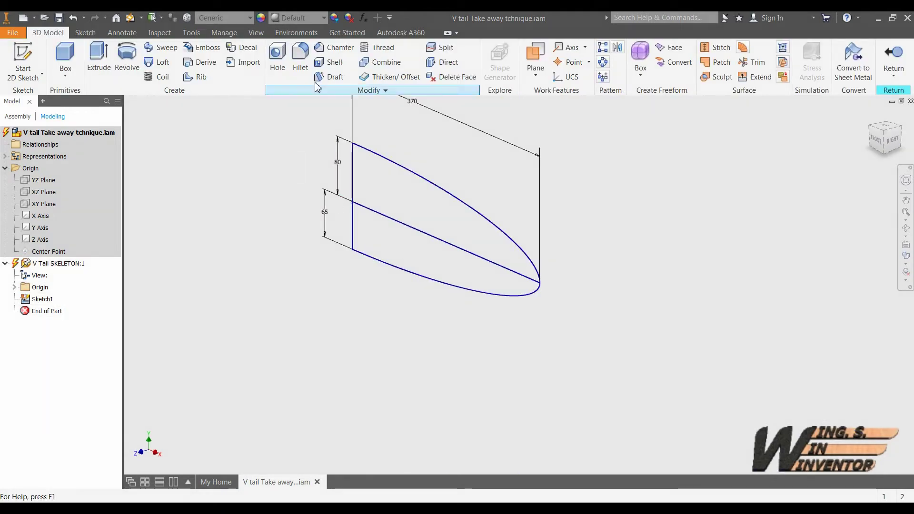
left_click(98, 59)
left_click(400, 194)
left_click(246, 240)
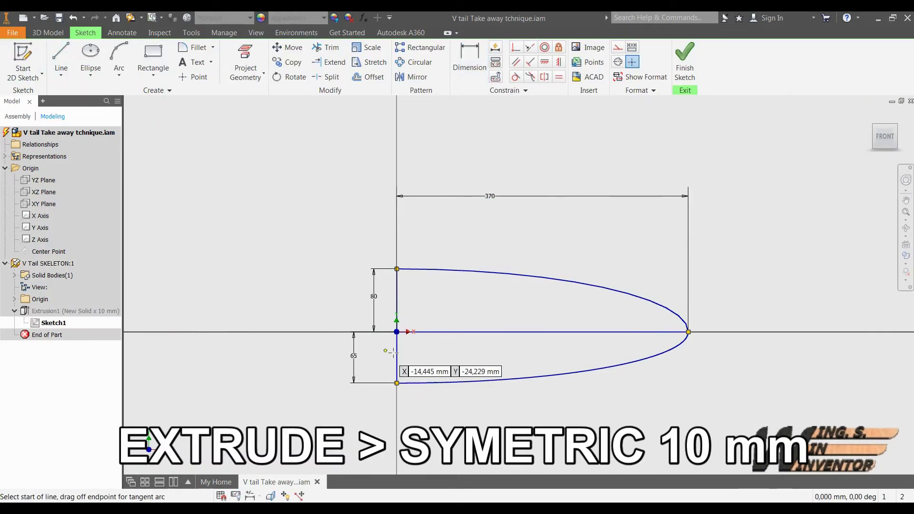
Add a line along the long axis in the sketch and extrude the lower profile symmetrically by 10 mm as a new solid.
left_click(397, 331)
left_click(687, 333)
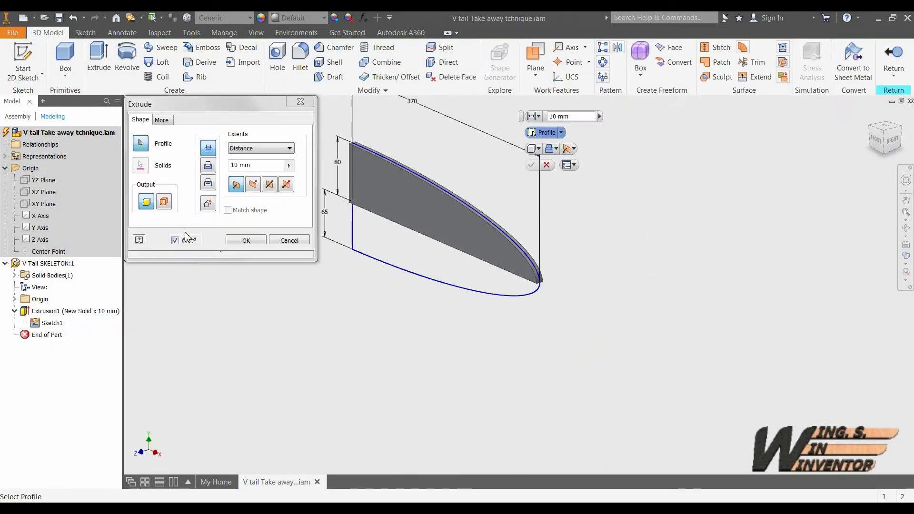
left_click(443, 260)
left_click(208, 203)
left_click(248, 241)
Expand the part's solid bodies and check the upper and lower solids individually.
left_click(14, 275)
left_click(51, 288)
left_click(50, 299)
left_click(689, 291)
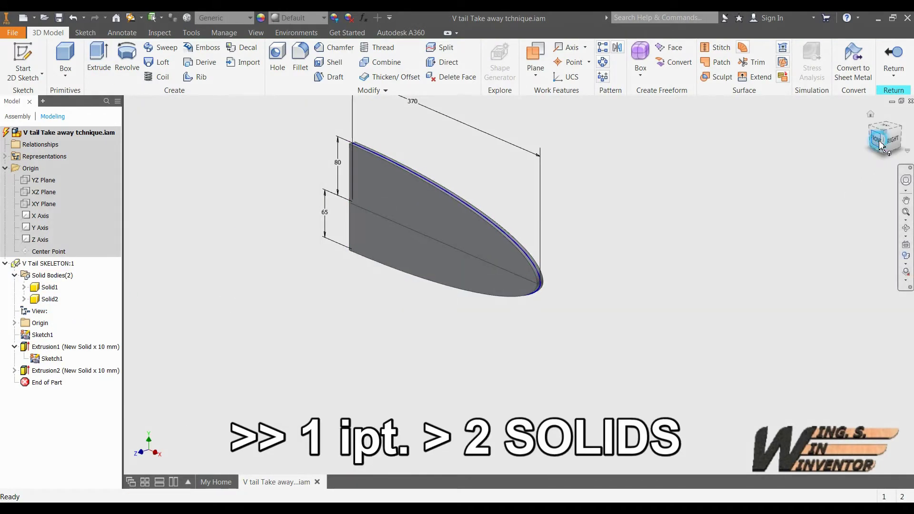
Use Direct Edit to move the lower solid's root end face by -10 mm.
left_click(878, 141)
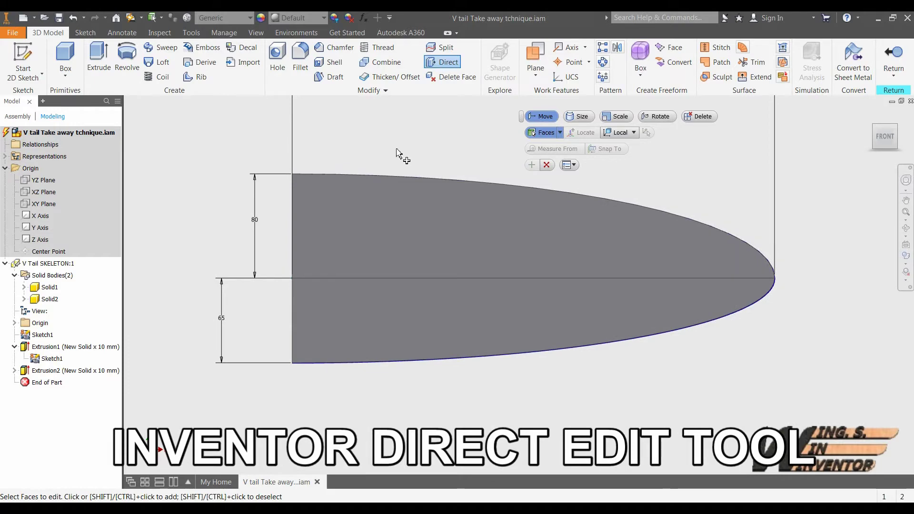
middle_click_drag(400, 153, 307, 212, "shift")
left_click(283, 346)
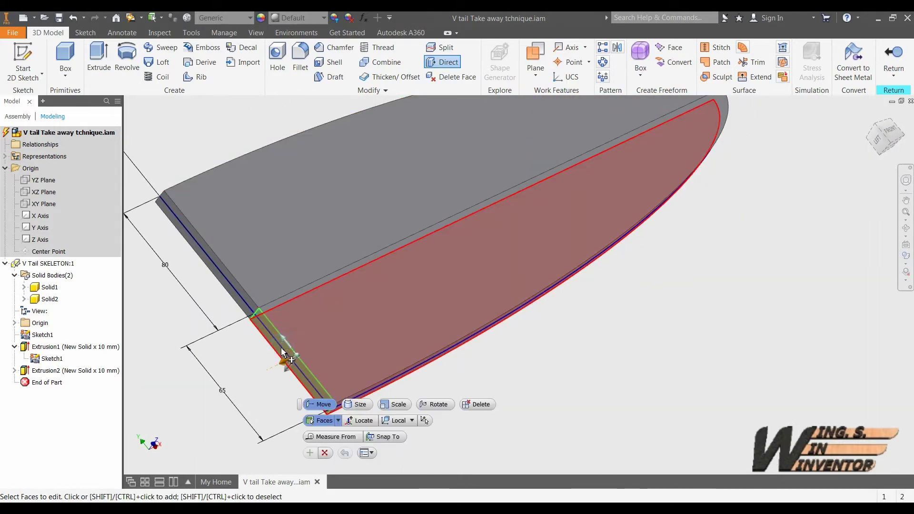
left_click_drag(285, 362, 296, 362)
type("-10")
key("Return")
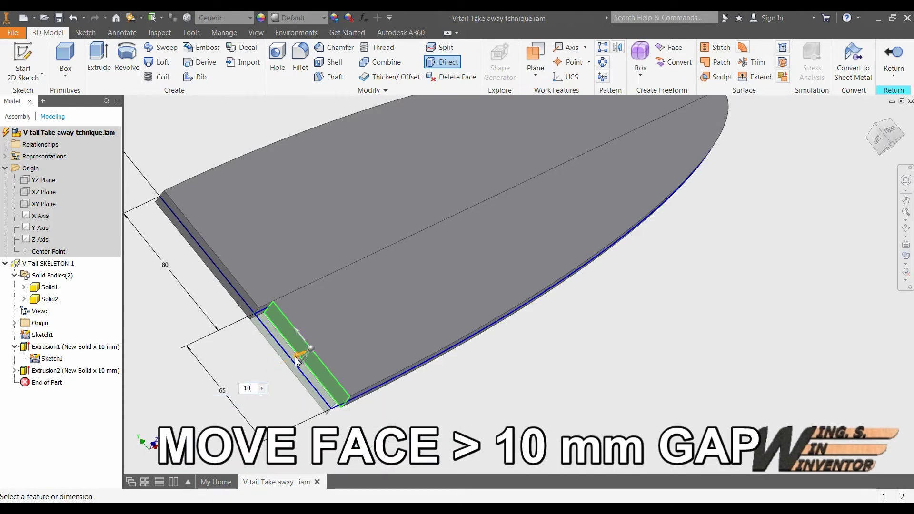
Rotate the lower solid's root end face by -15 degrees about its inner corner with Direct Edit, and close the edit.
middle_click_drag(301, 358, 376, 329, "shift")
key("F5")
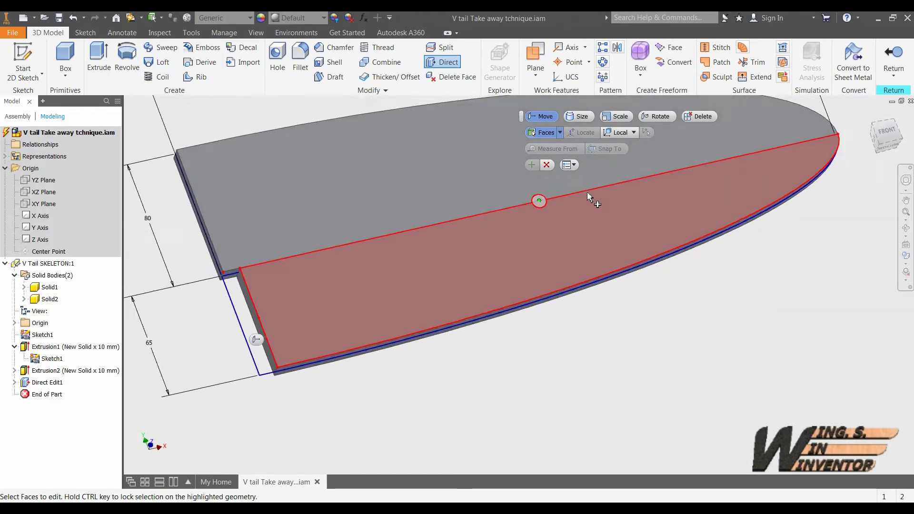
left_click(660, 116)
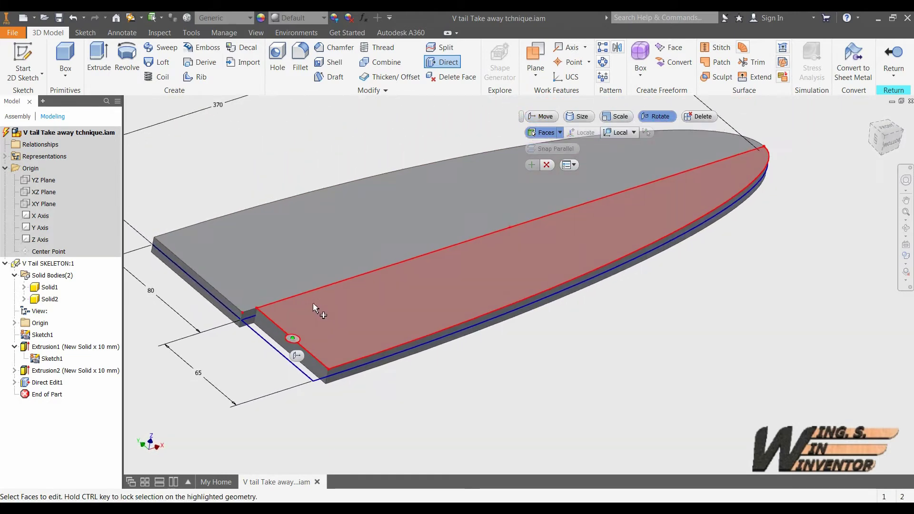
scroll(274, 352, "up", 3)
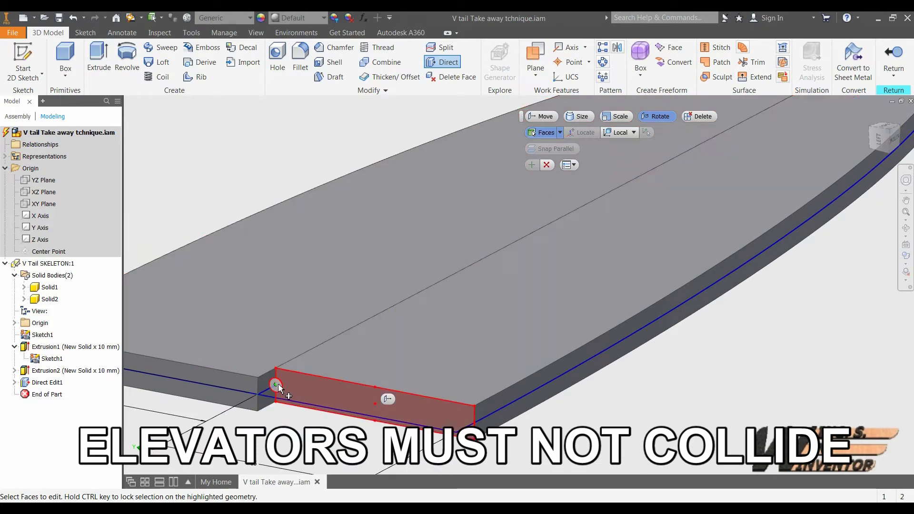
left_click(275, 381)
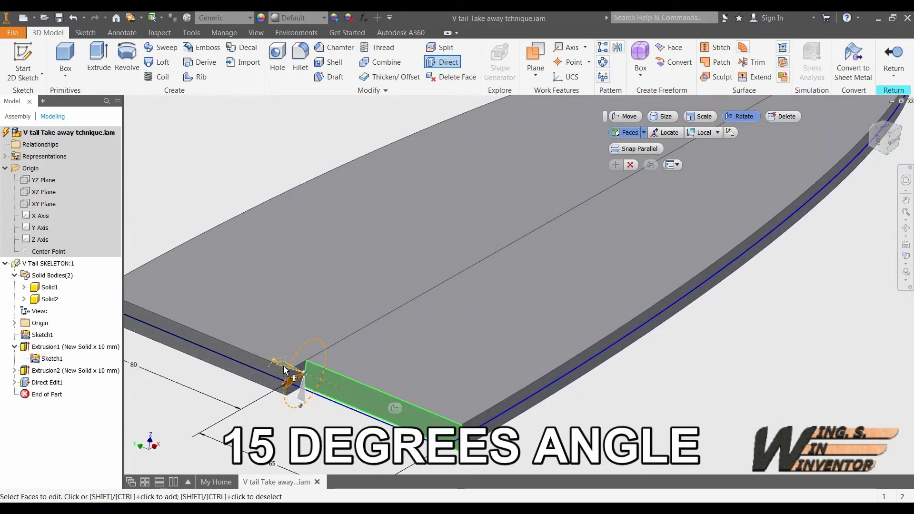
left_click_drag(284, 370, 284, 375)
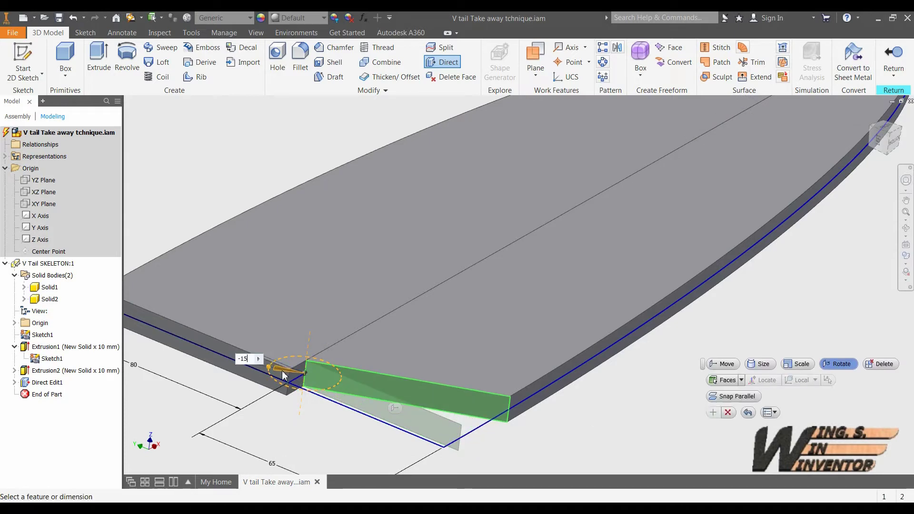
type("-15")
key("Return")
key("F6")
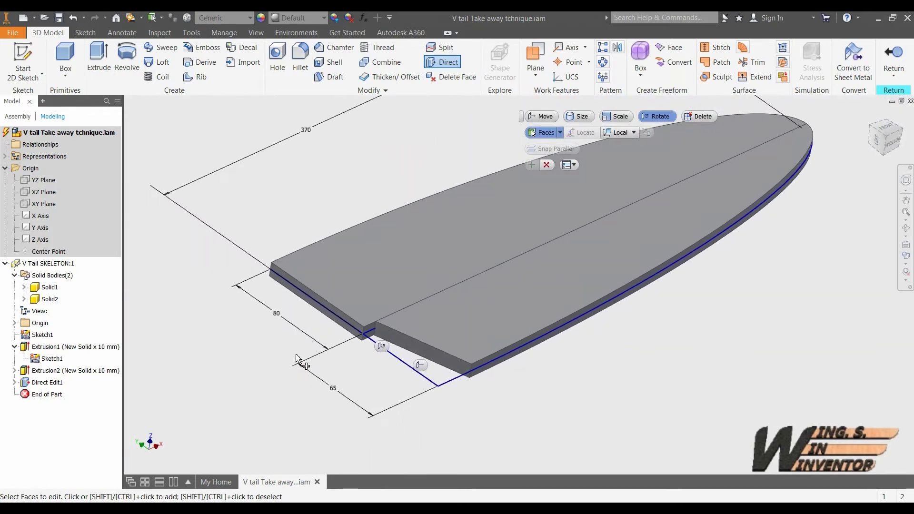
key("F5")
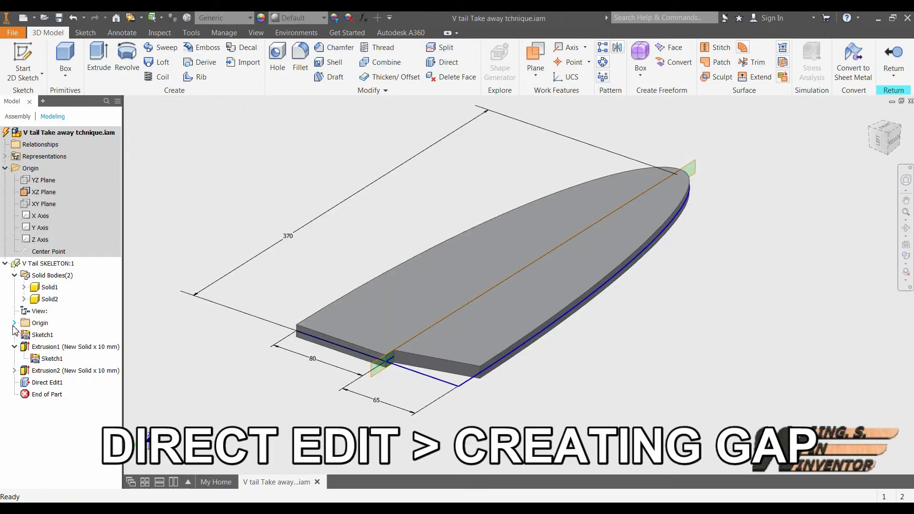
Make the part's XZ plane visible and create a work plane offset -1 mm from it.
left_click(14, 323)
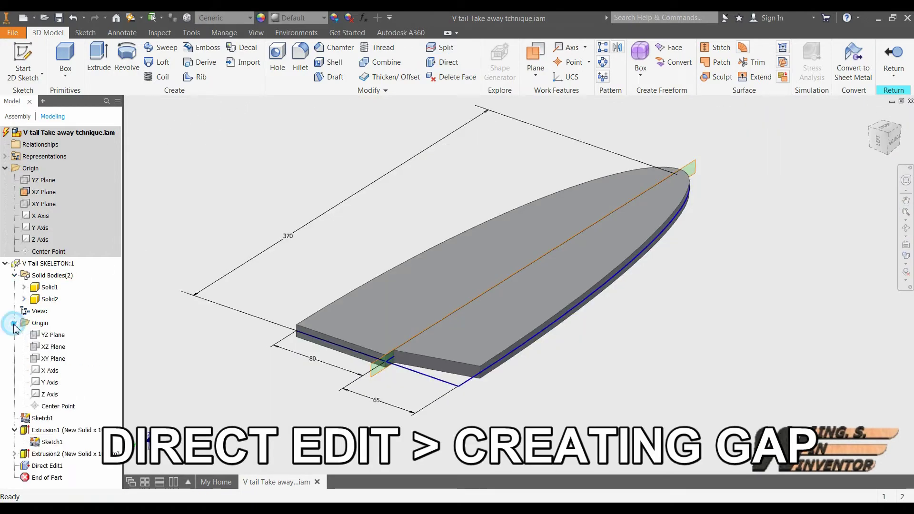
right_click(52, 348)
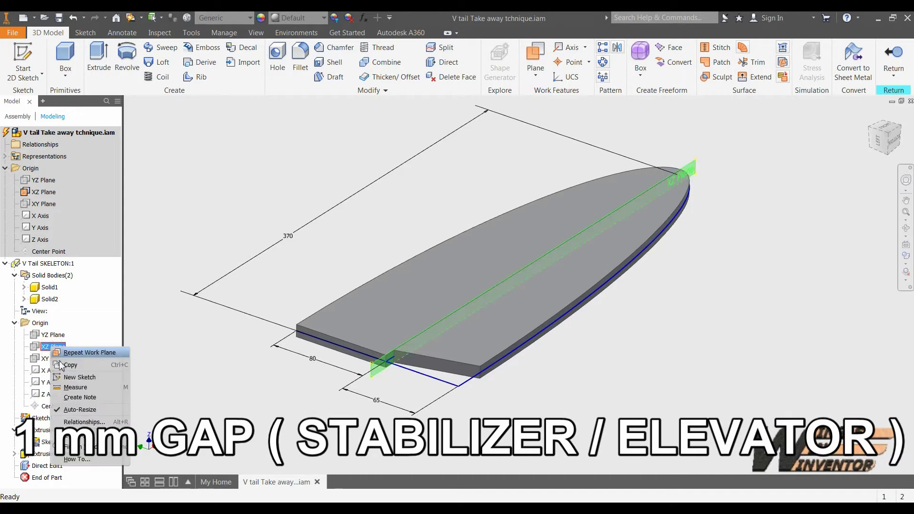
left_click(82, 433)
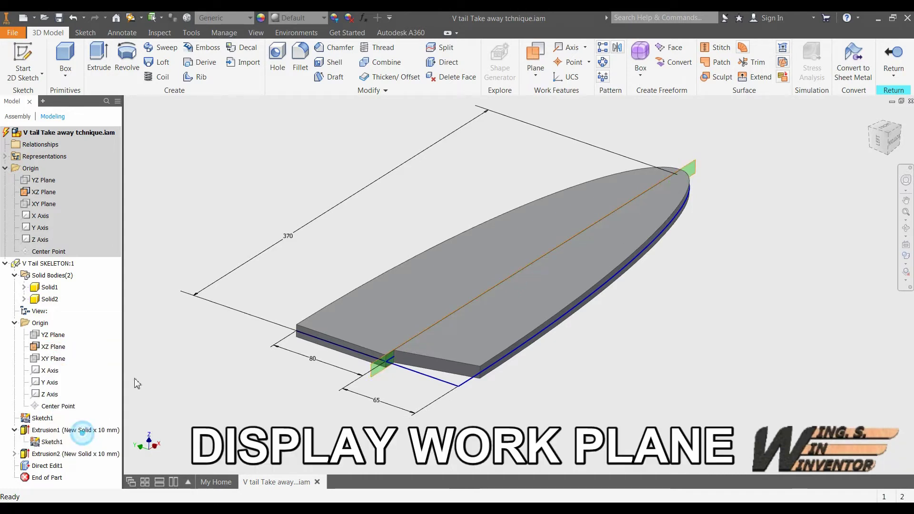
left_click(535, 62)
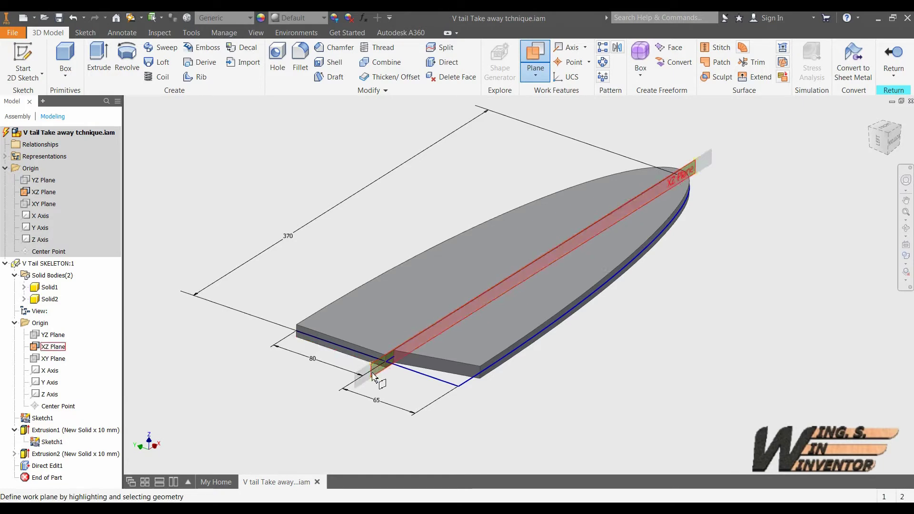
left_click(377, 373)
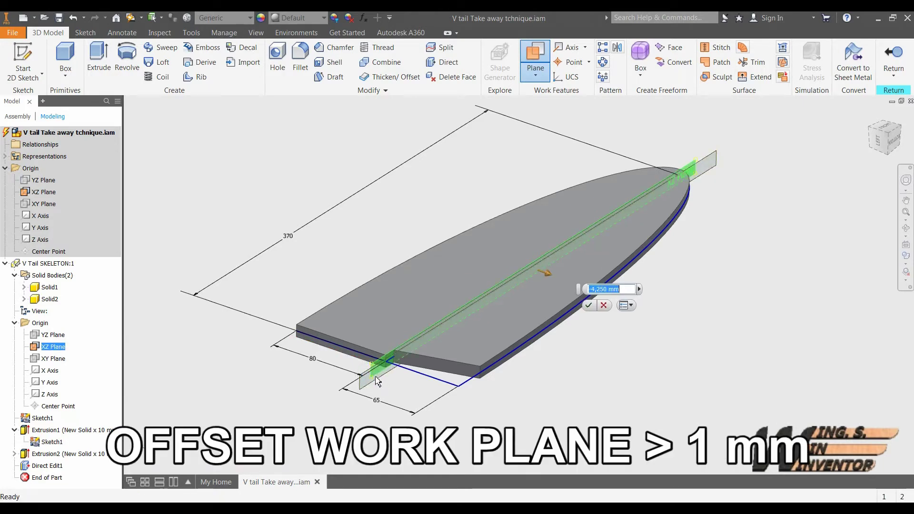
type("-1")
key("Return")
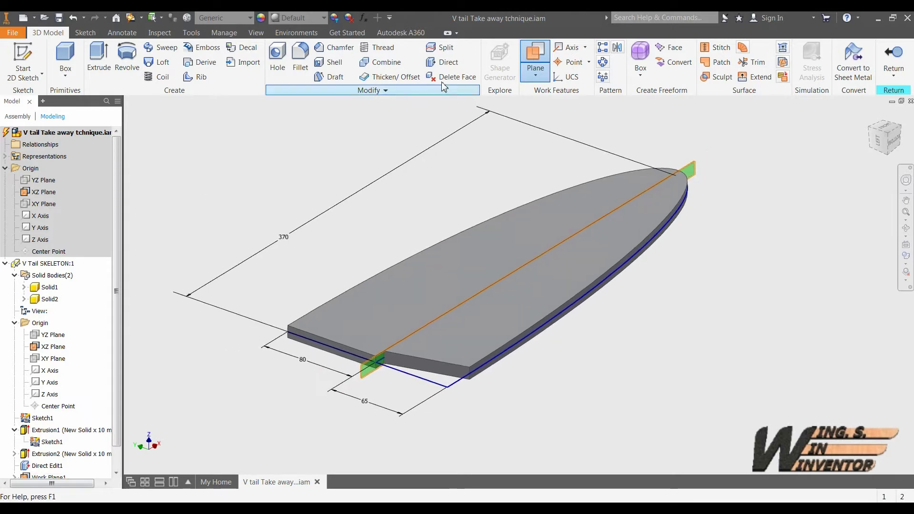
Trim the elevator solid at the offset work plane with Split, removing the narrow strip next to the stabilizer.
left_click(439, 48)
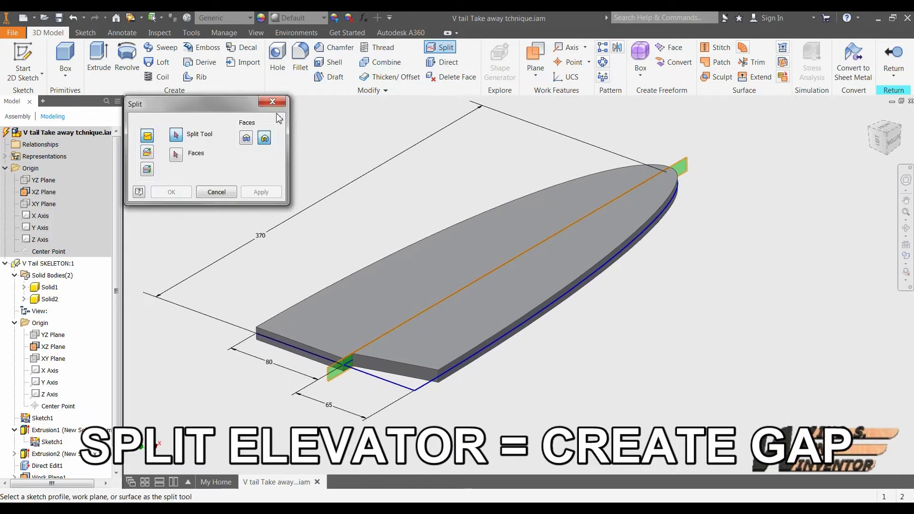
left_click(147, 153)
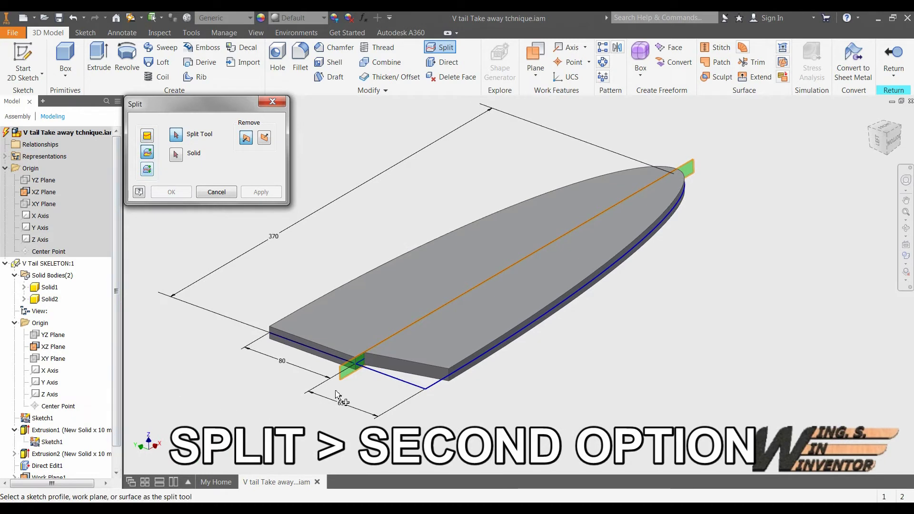
left_click(347, 374)
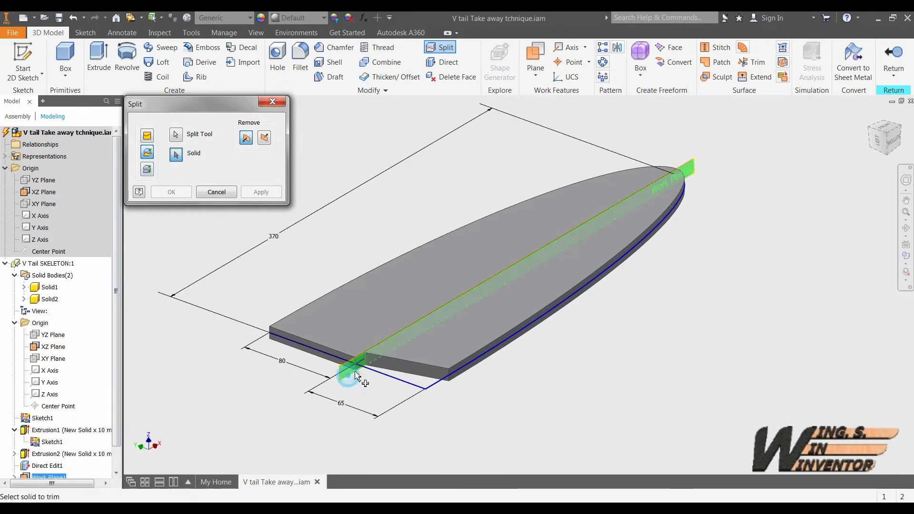
left_click(421, 356)
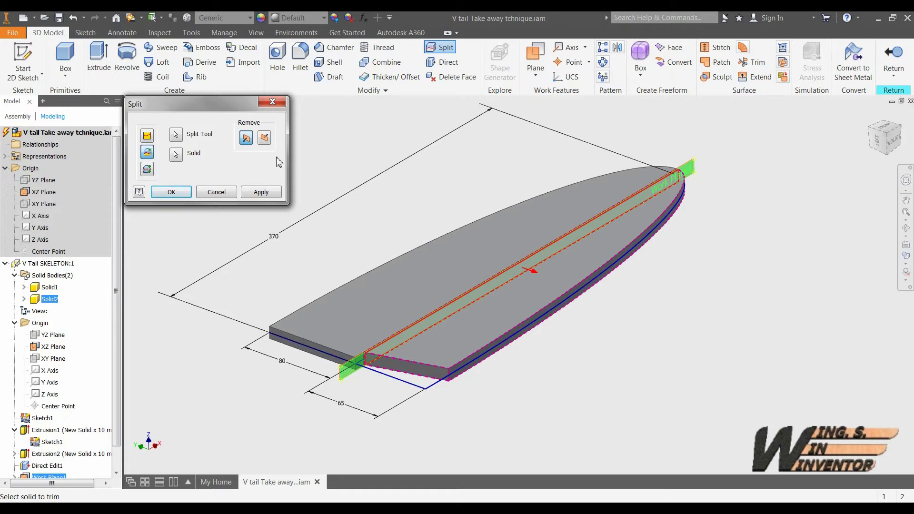
left_click(261, 191)
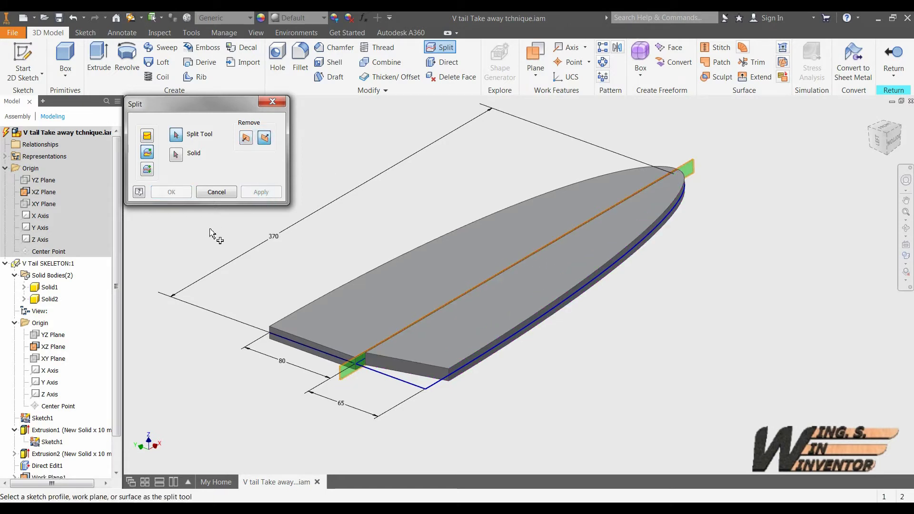
left_click(216, 191)
Chamfer the elevator's upper long edge facing the stabilizer with a distance of 10 mm.
scroll(228, 204, "down", 3)
left_click(333, 47)
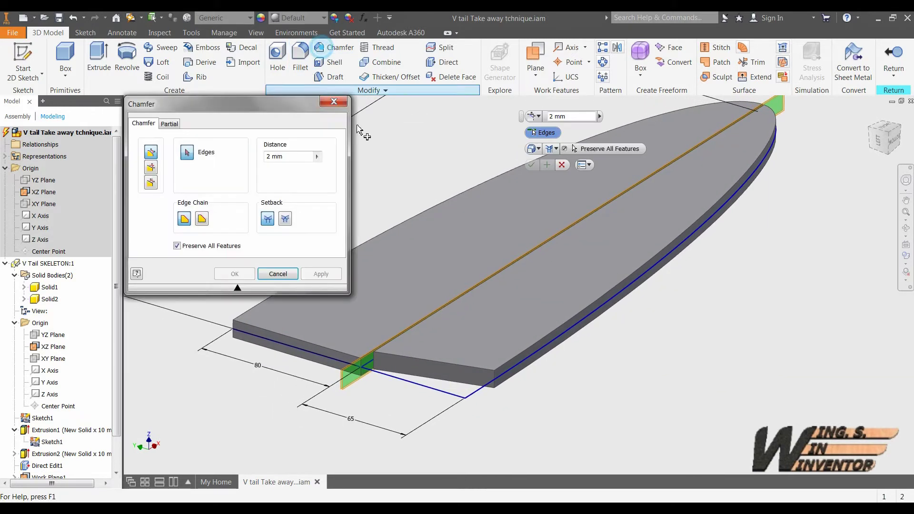
middle_click_drag(421, 241, 413, 330, "shift")
left_click(414, 336)
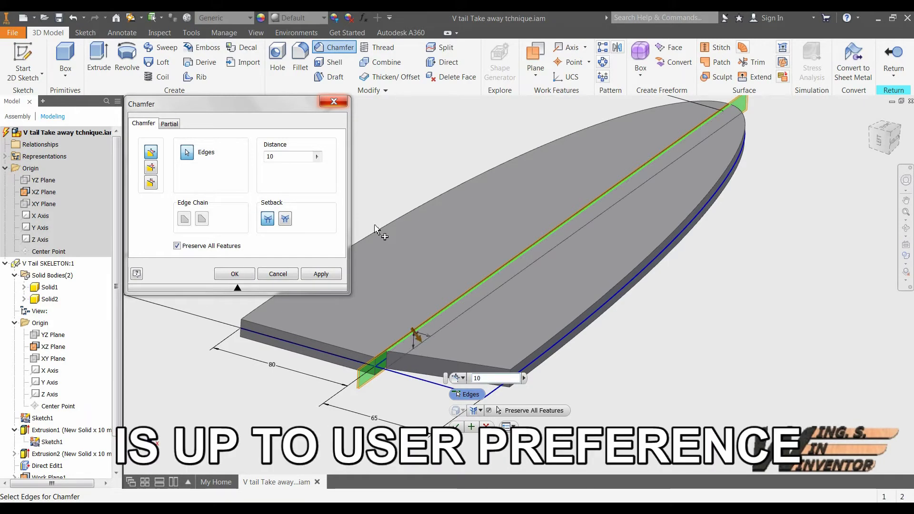
key("Return")
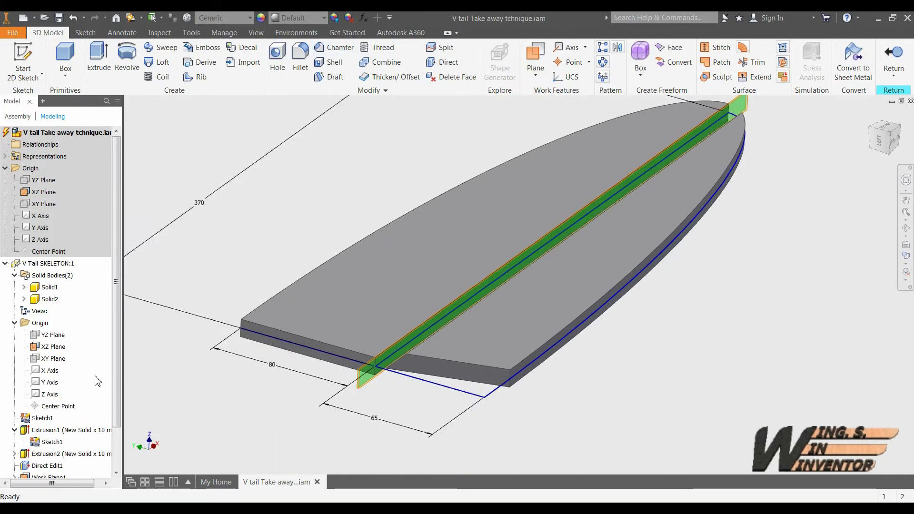
Set the elevator edge chamfer's distance to 9 mm and save the file.
scroll(89, 381, "down", 2)
double_click(60, 454)
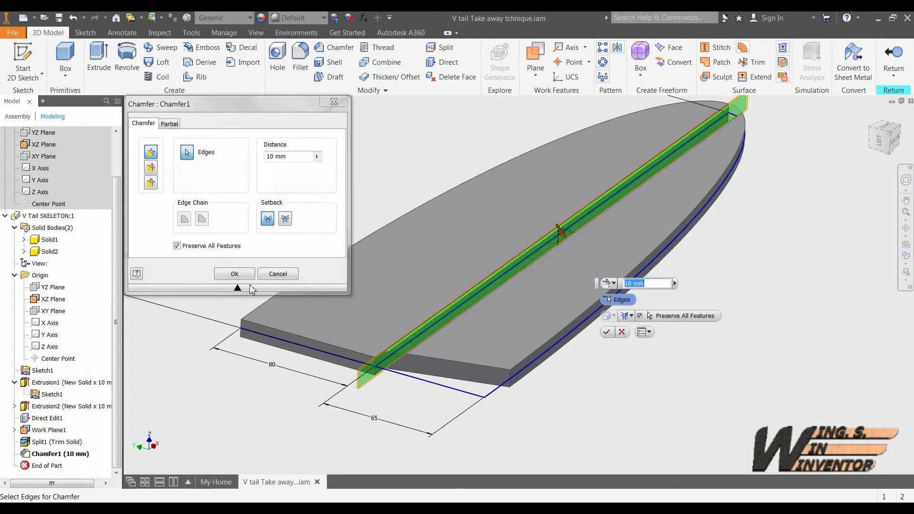
double_click(291, 156)
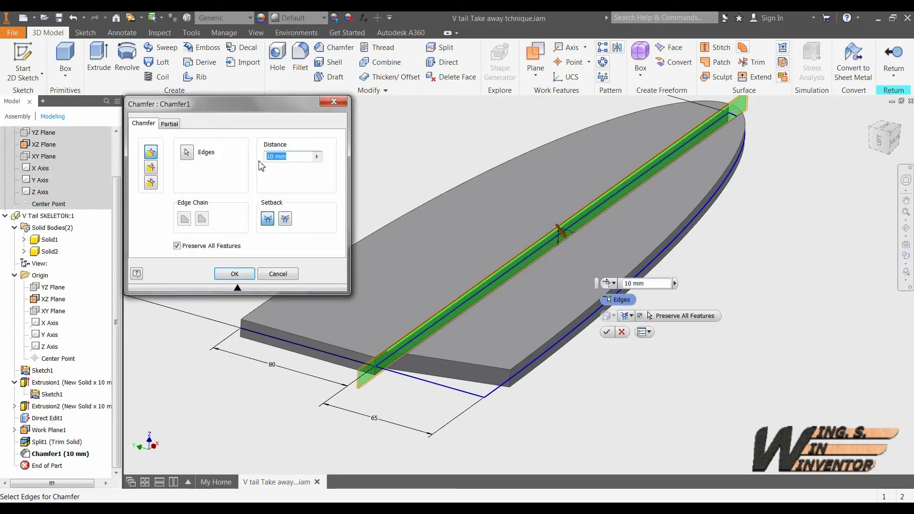
type("9")
key("Return")
middle_click_drag(242, 216, 326, 188, "shift")
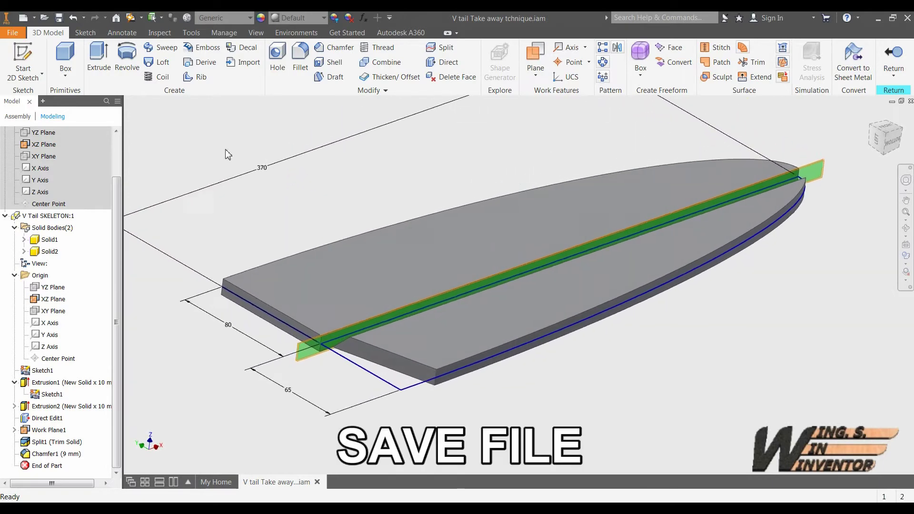
left_click(59, 17)
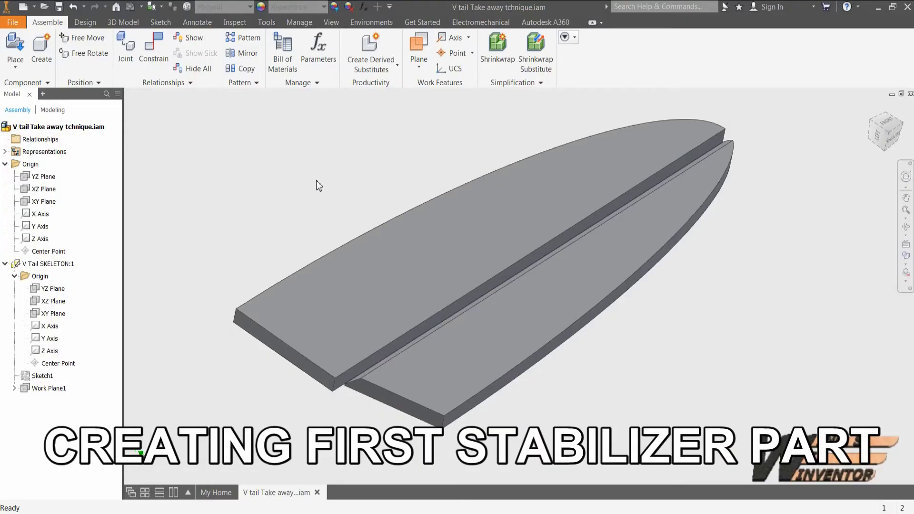
Create an in-place component named Left element ST from the Standard.ipt template on the assembly's XY plane.
left_click(42, 57)
type("Left element ST")
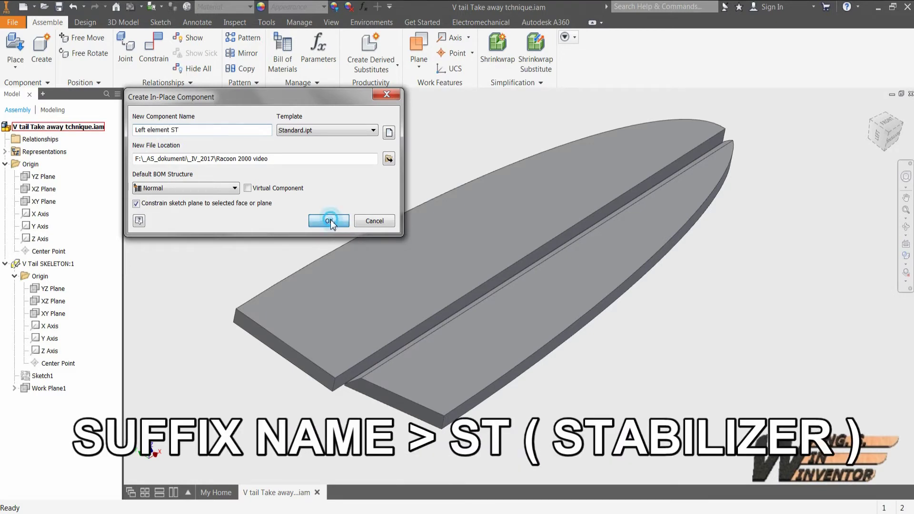
left_click(330, 221)
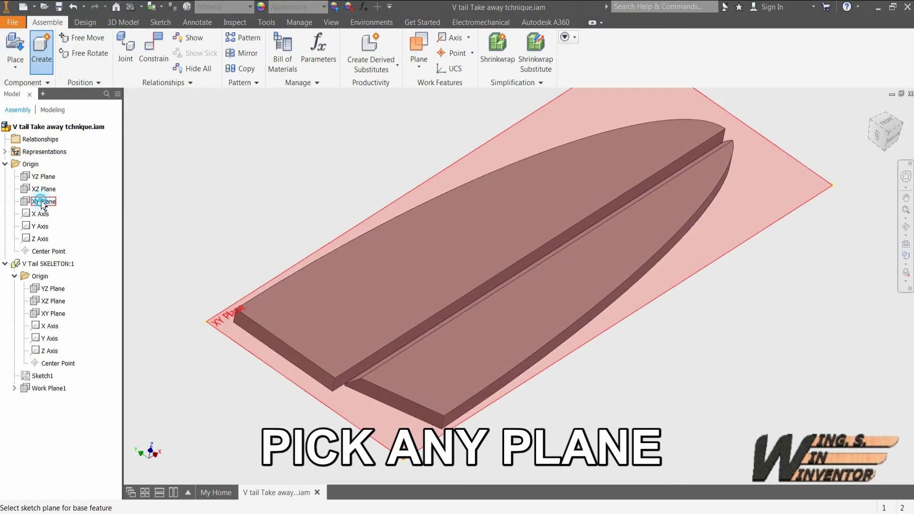
left_click(41, 201)
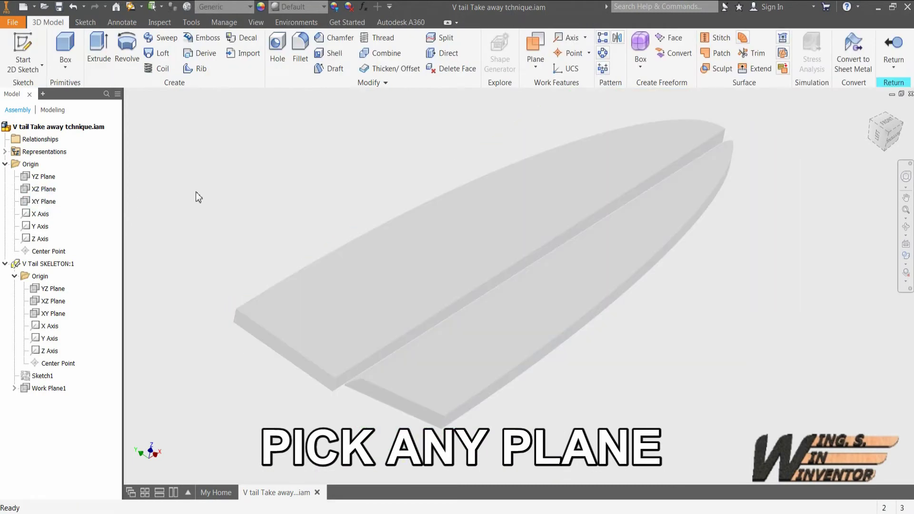
Copy the stabilizer body into the new part as an associative solid with Copy Object.
left_click(364, 83)
left_click(307, 128)
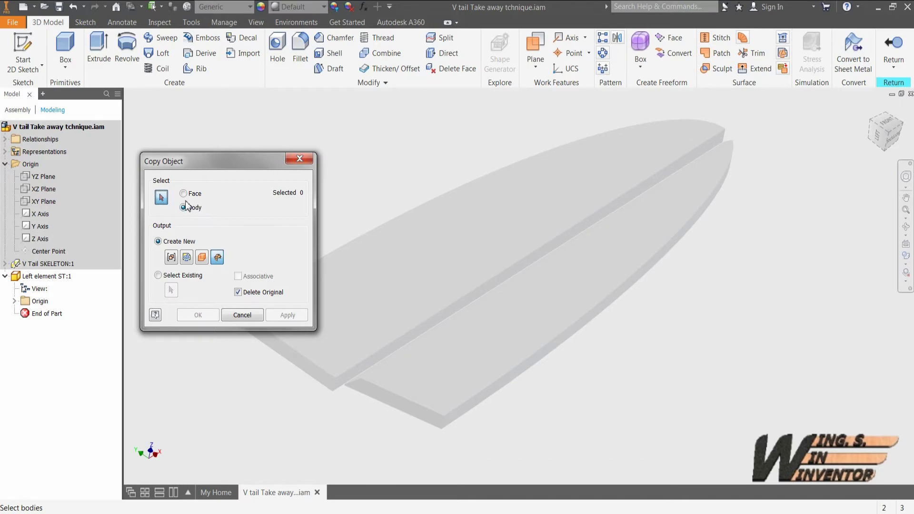
left_click(367, 265)
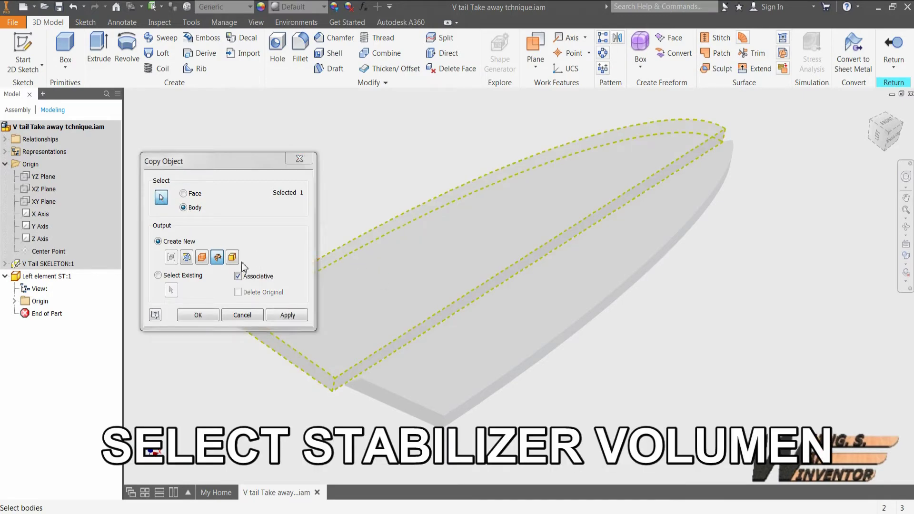
left_click(198, 315)
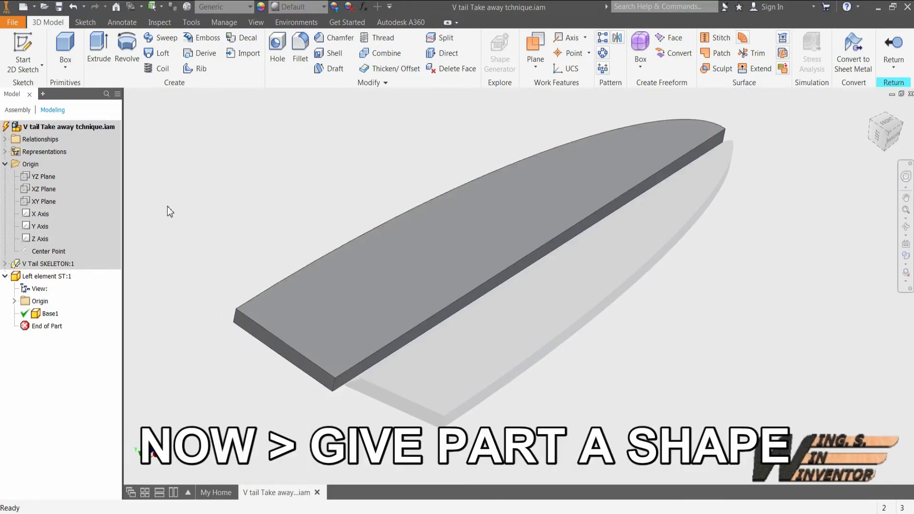
Create a work plane offset -36 mm from the stabilizer's root end face.
left_click(535, 46)
left_click(268, 336)
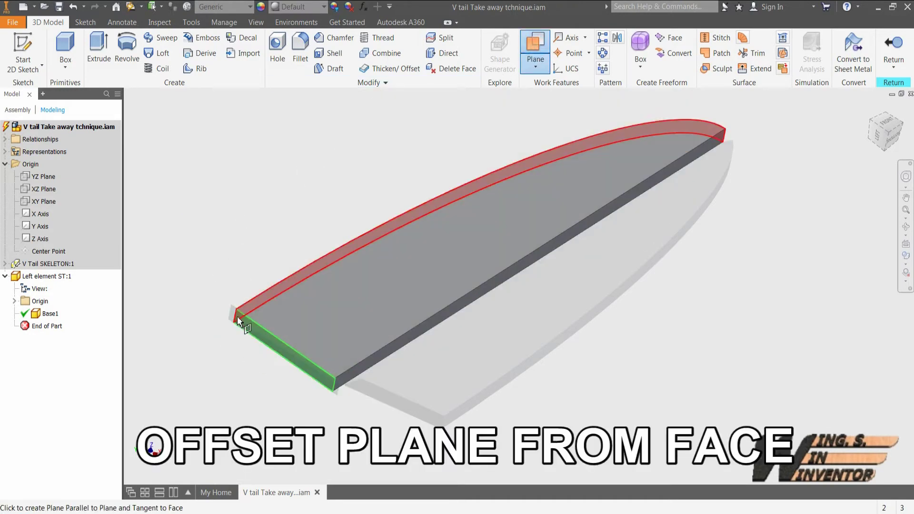
left_click_drag(234, 315, 278, 289)
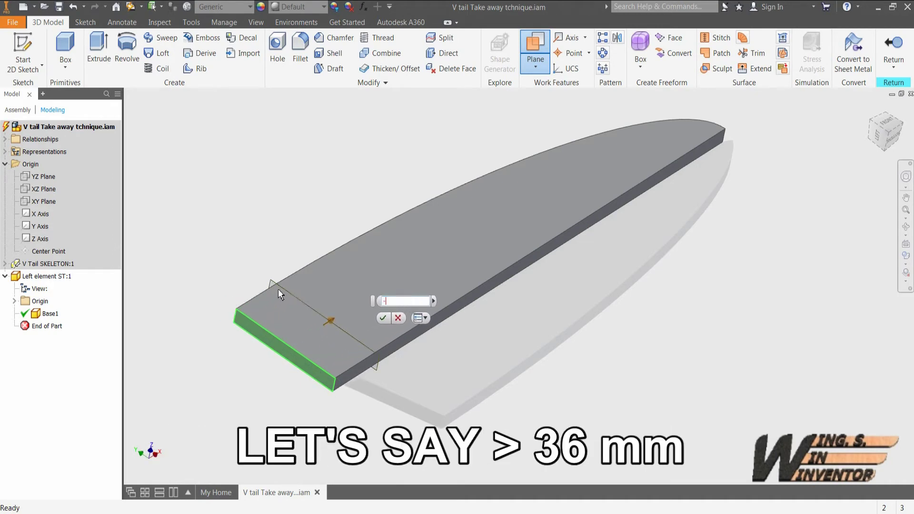
type("36")
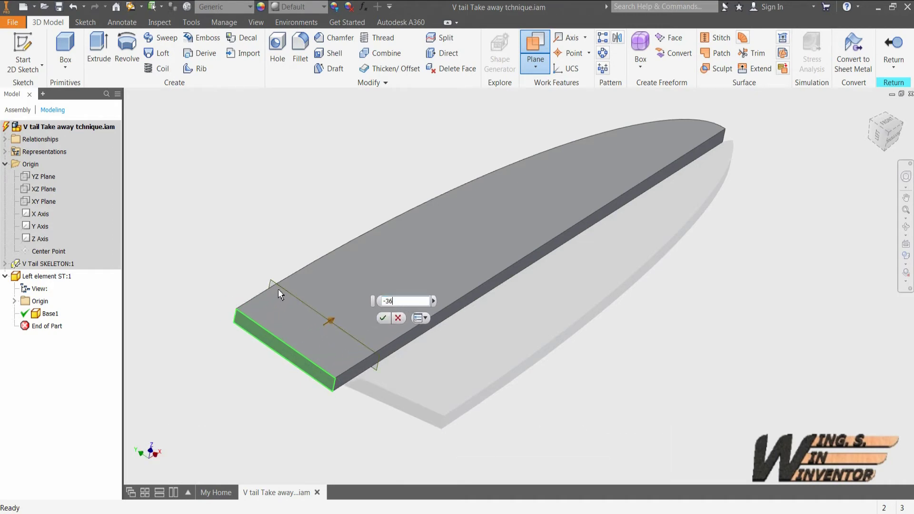
key("Return")
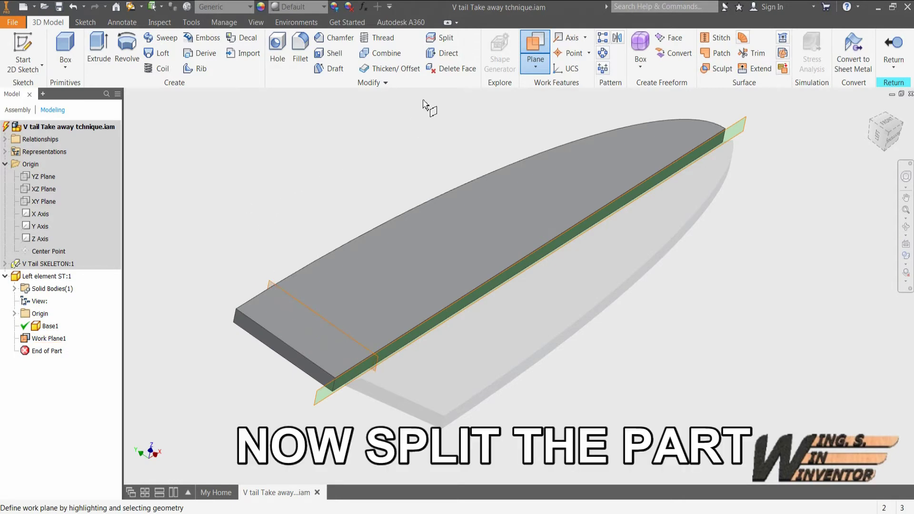
Trim the stabilizer solid at the new work plane with Split, keeping only the block at the root end.
left_click(439, 38)
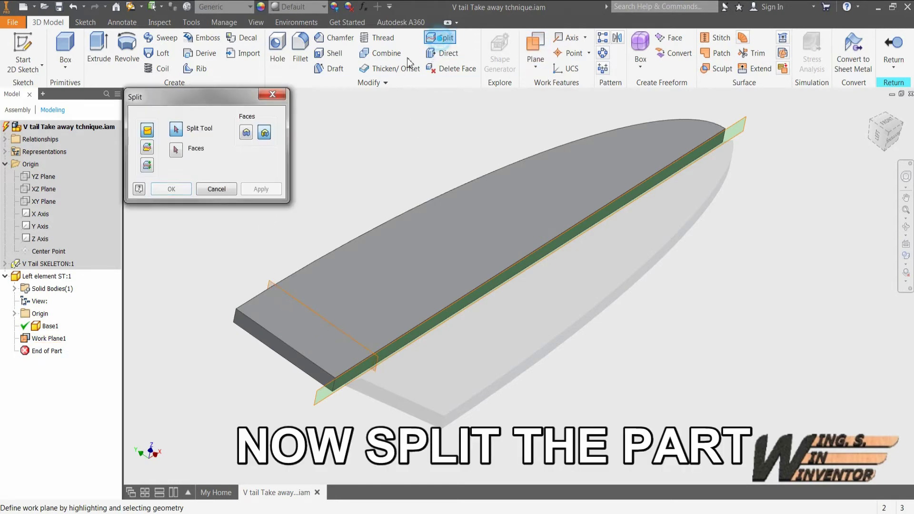
left_click(147, 148)
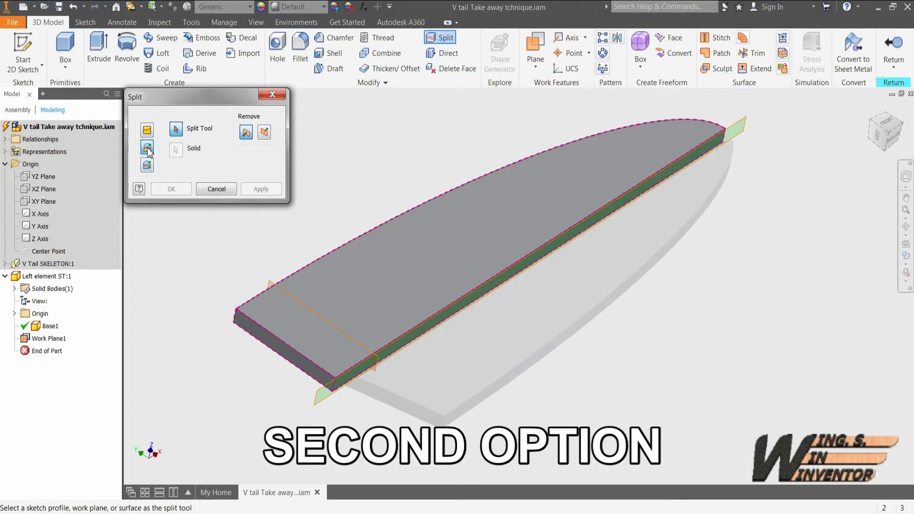
left_click(285, 291)
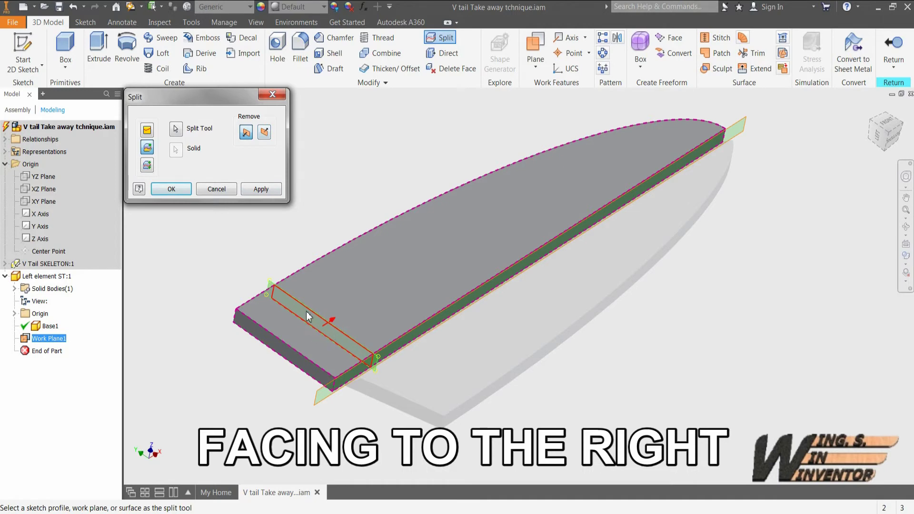
left_click(263, 189)
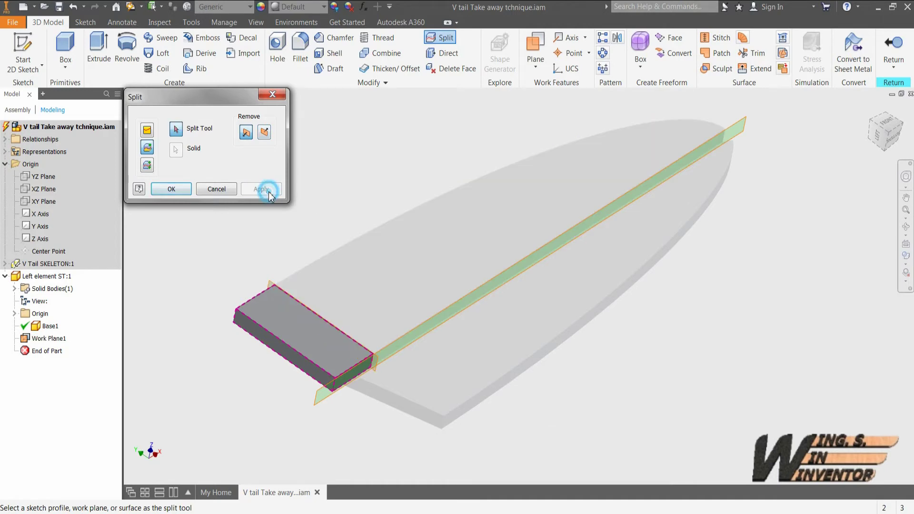
left_click(219, 192)
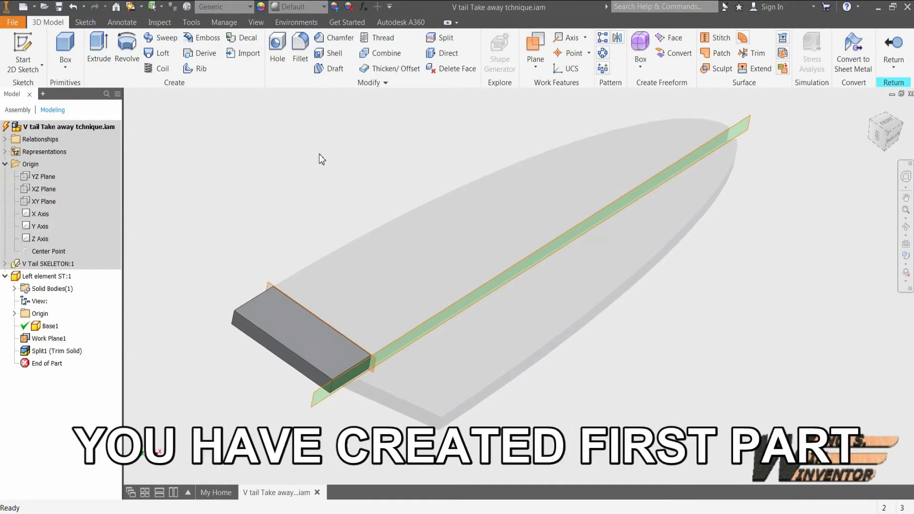
Rotate the block's cut face 10 degrees about its outer corner with Direct Edit, and close the edit.
left_click(444, 54)
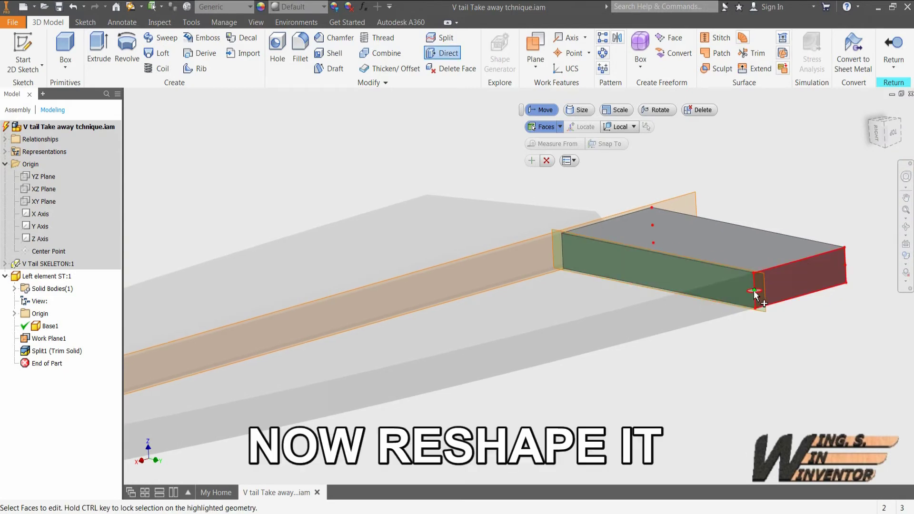
left_click(751, 295)
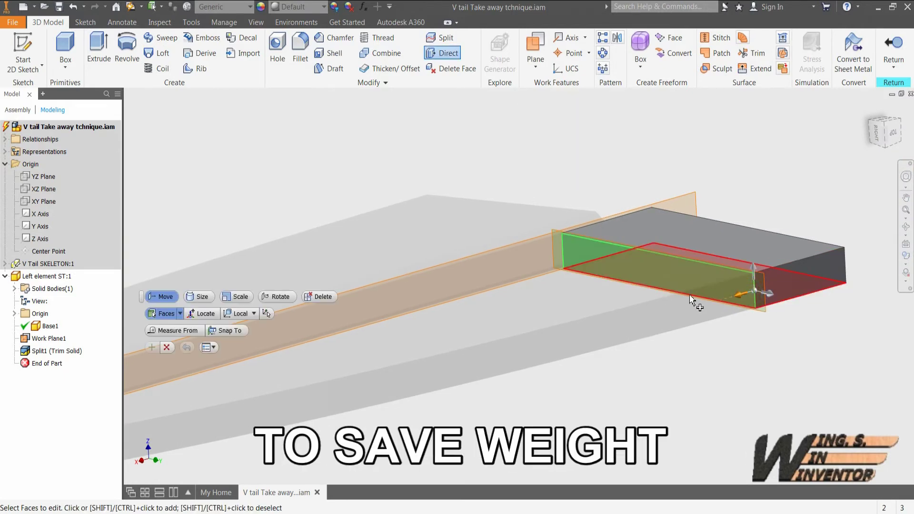
left_click(272, 298)
middle_click_drag(465, 244, 709, 345, "shift")
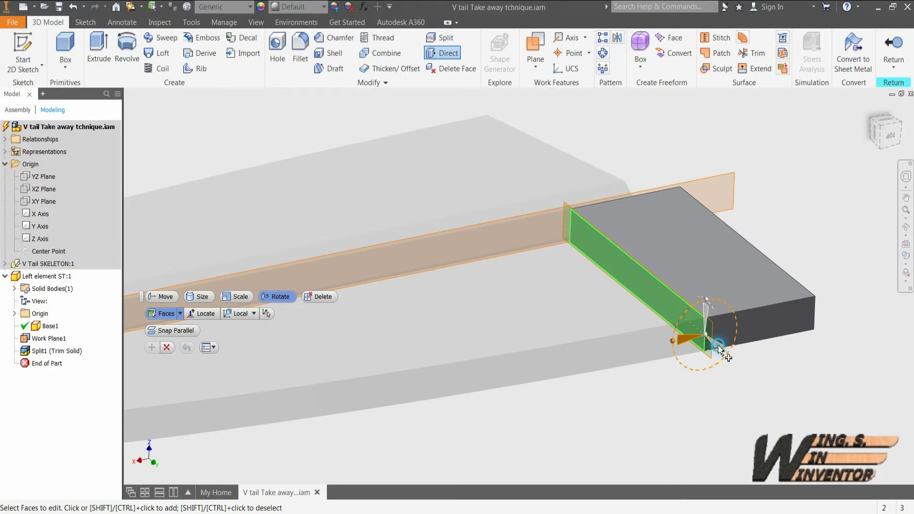
left_click_drag(719, 349, 724, 350)
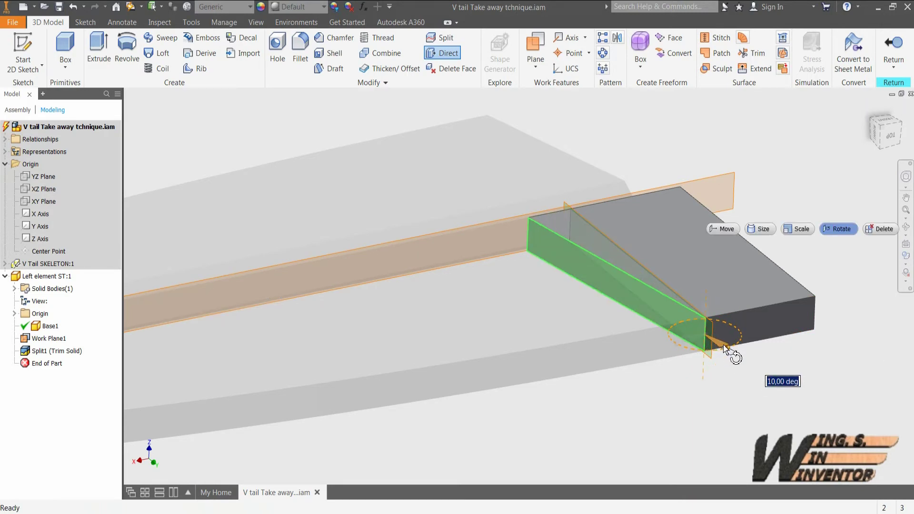
left_click_drag(723, 349, 724, 349)
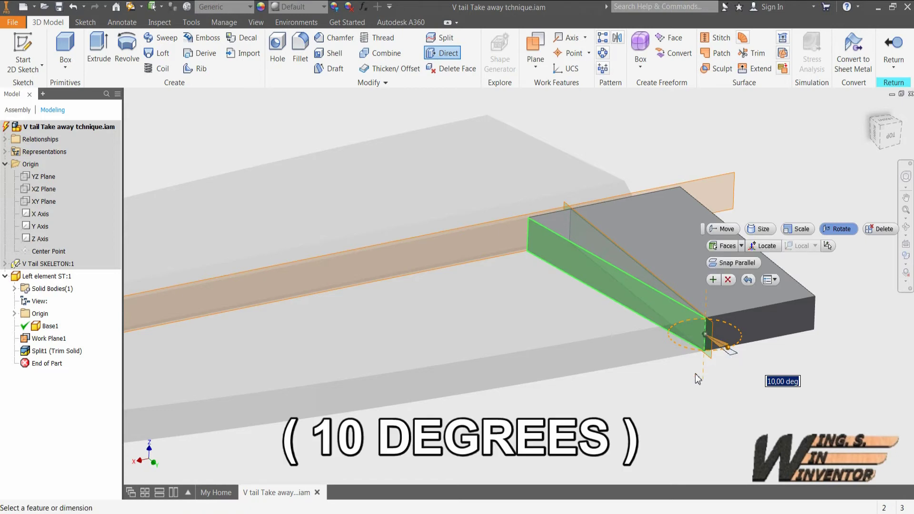
left_click(714, 280)
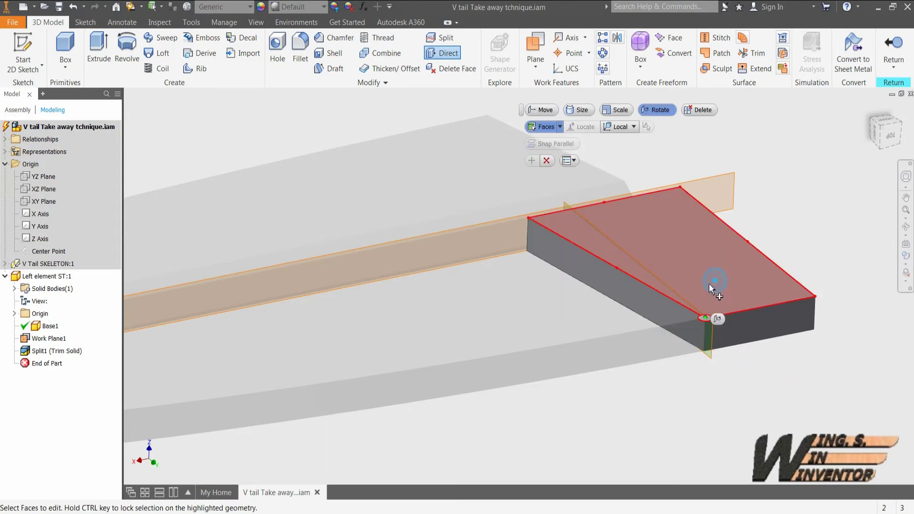
left_click(546, 160)
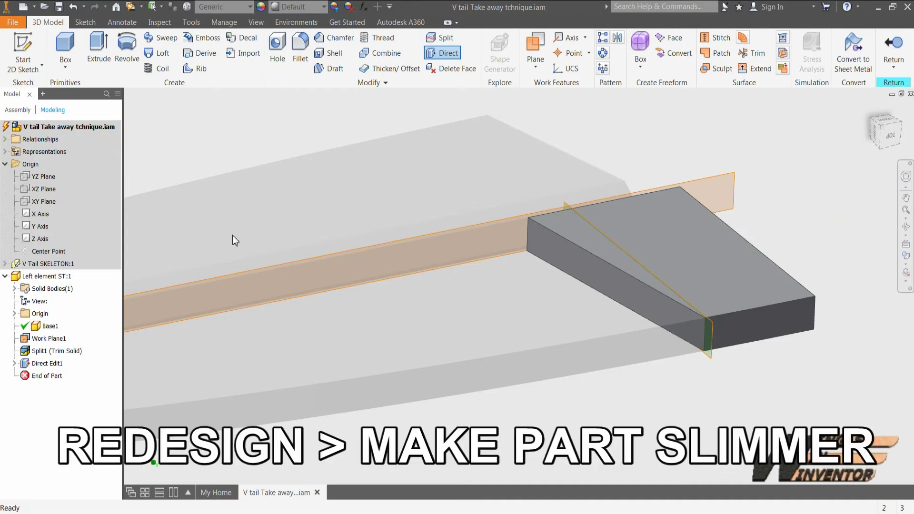
Set the offset of the work plane near the left element's root end to -26 mm to make the block slimmer.
double_click(49, 339)
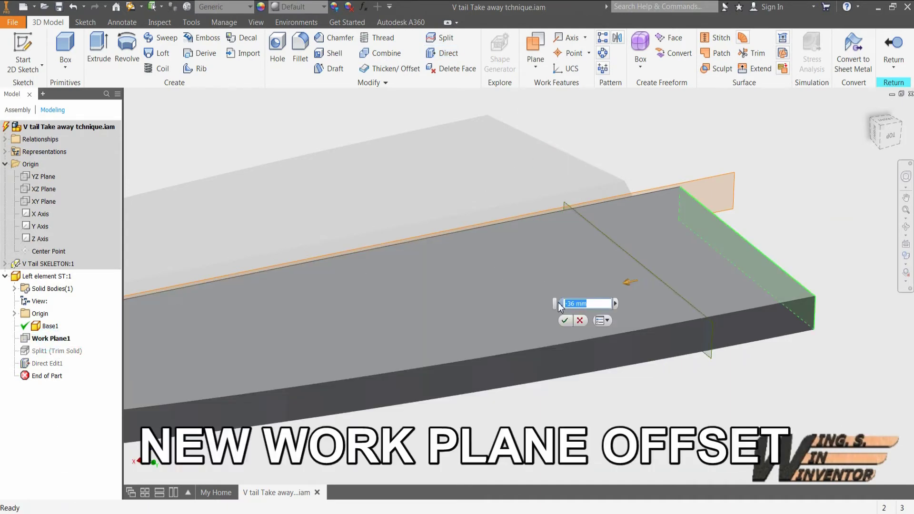
type("-")
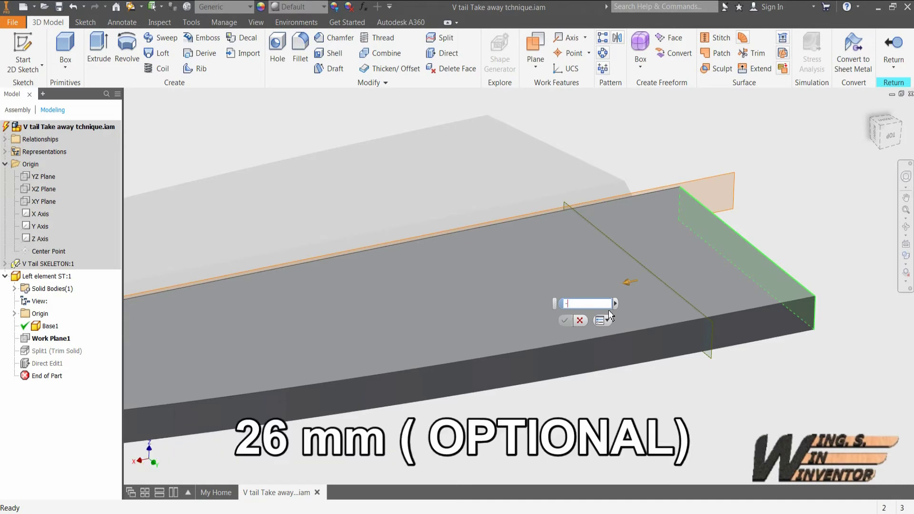
type("26")
key("Return")
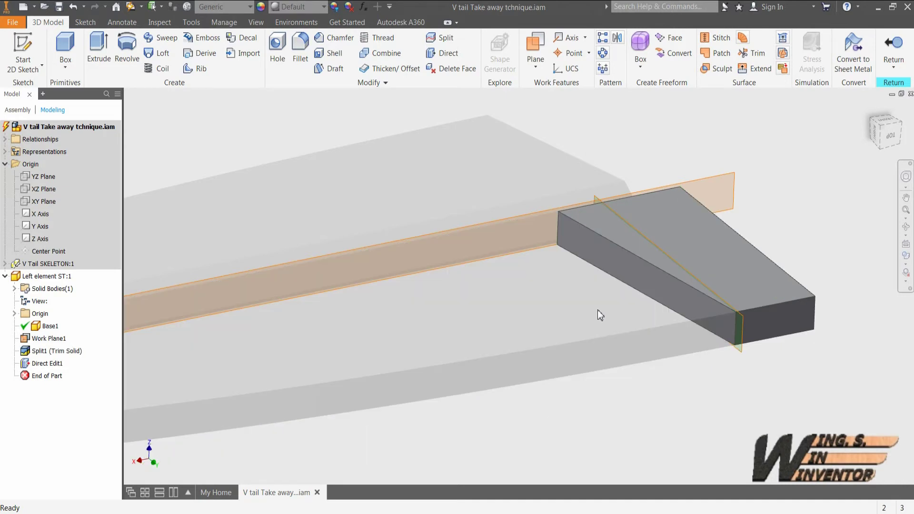
middle_click_drag(534, 221, 642, 195, "shift")
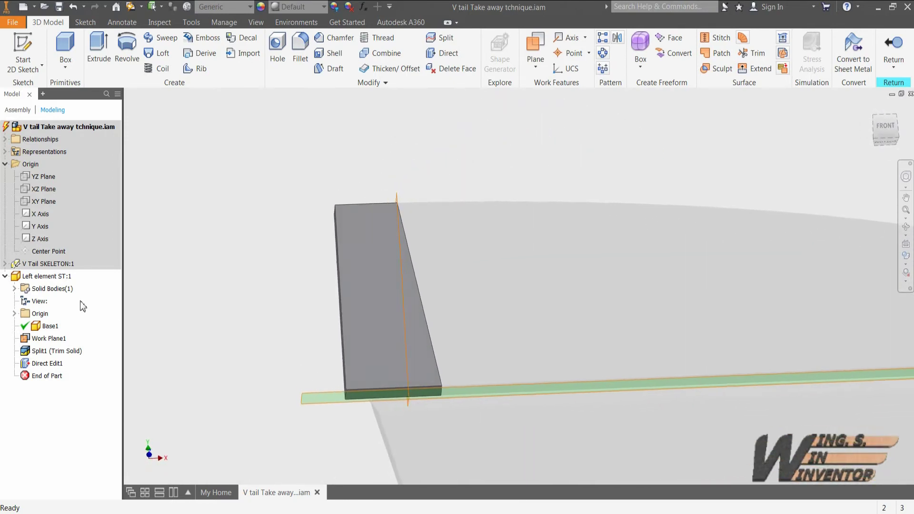
left_click(49, 281)
left_click(202, 252)
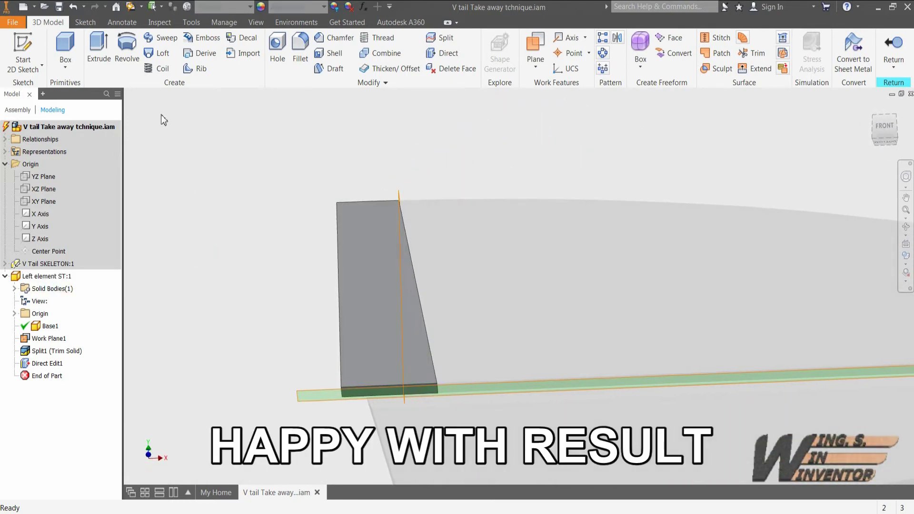
Return to the assembly and create an in-place part named "Right element ST" on the assembly's XY plane.
left_click(885, 49)
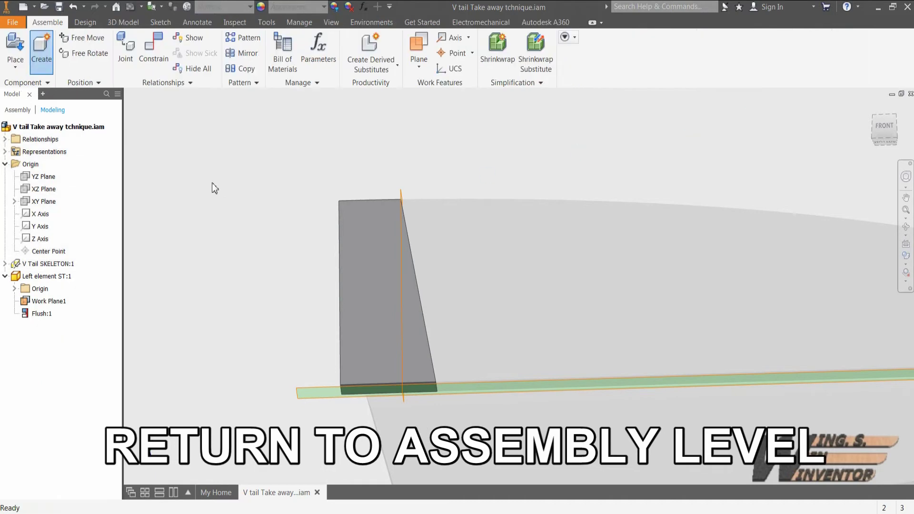
left_click(41, 51)
type("Right element ST")
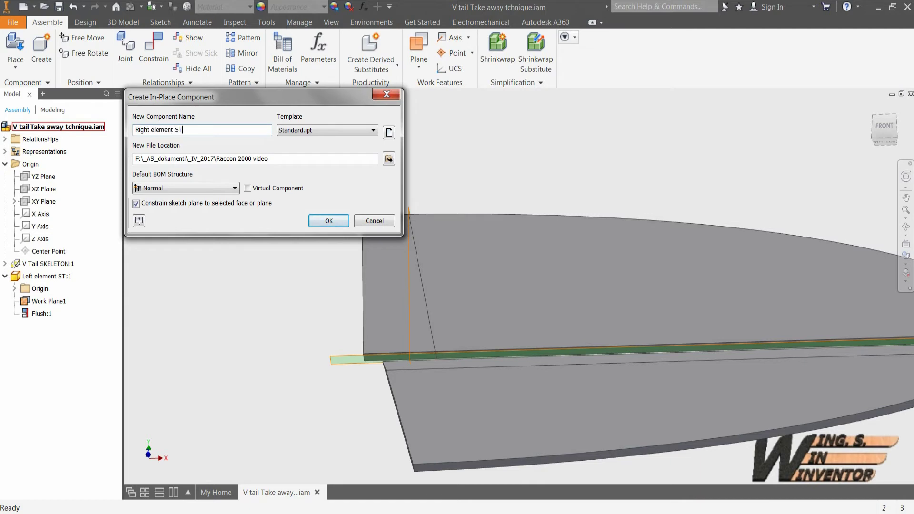
key("Return")
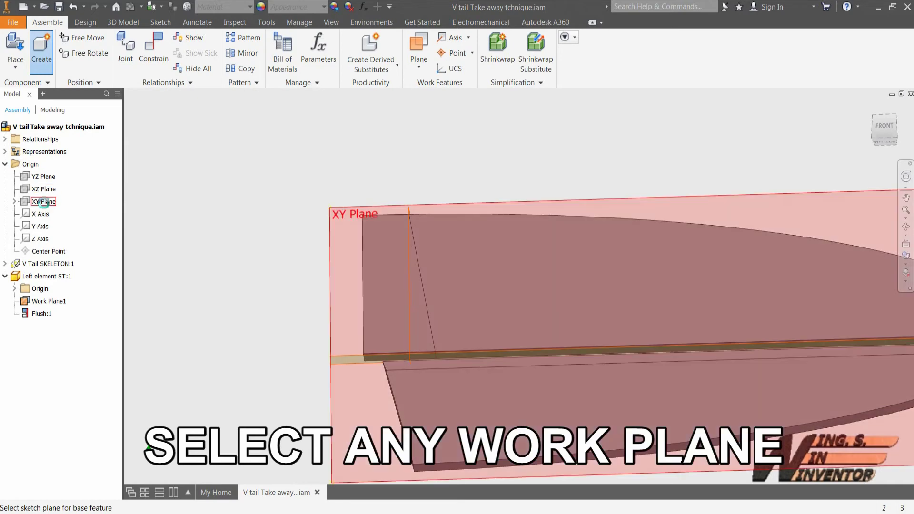
left_click(43, 201)
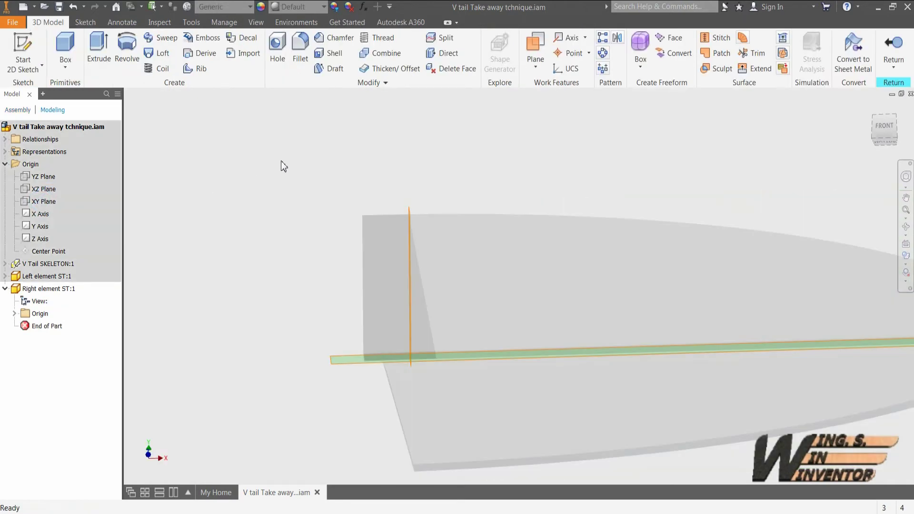
Copy the stabilizer body into the right element part as a new solid with Copy Object.
left_click(386, 83)
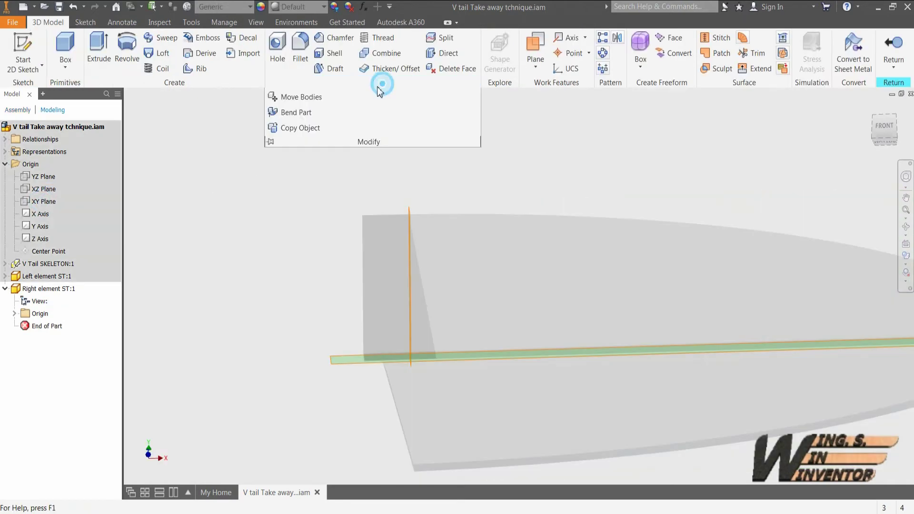
left_click(299, 129)
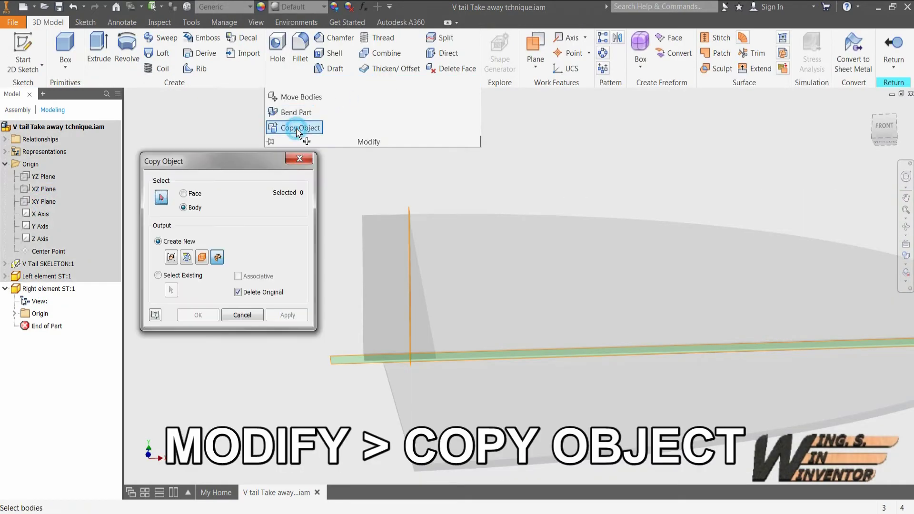
left_click(532, 259)
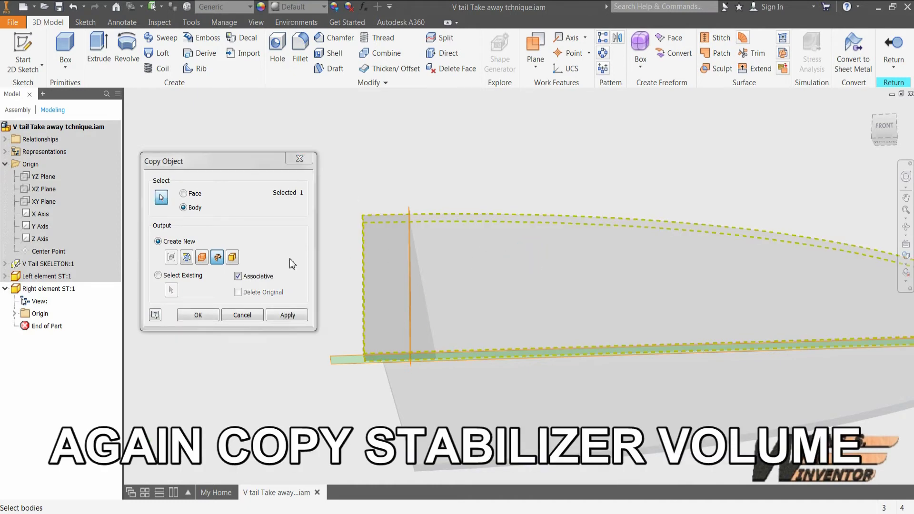
left_click(232, 258)
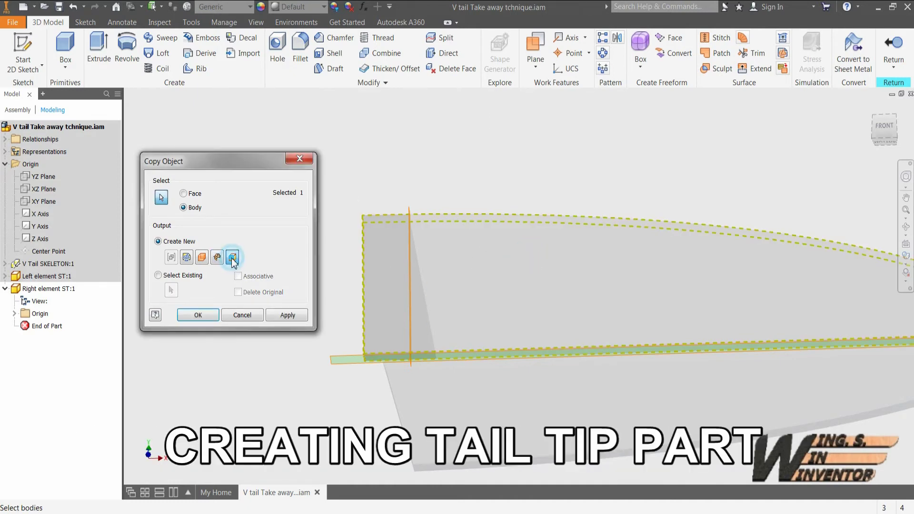
left_click(198, 315)
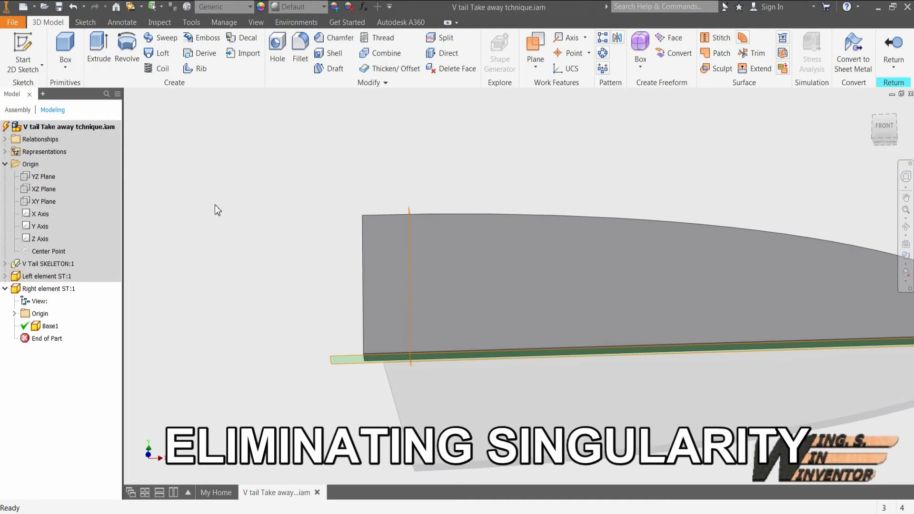
Create a work plane offset -340 mm from the stabilizer's root end face, near the tip.
key("F6")
left_click(533, 47)
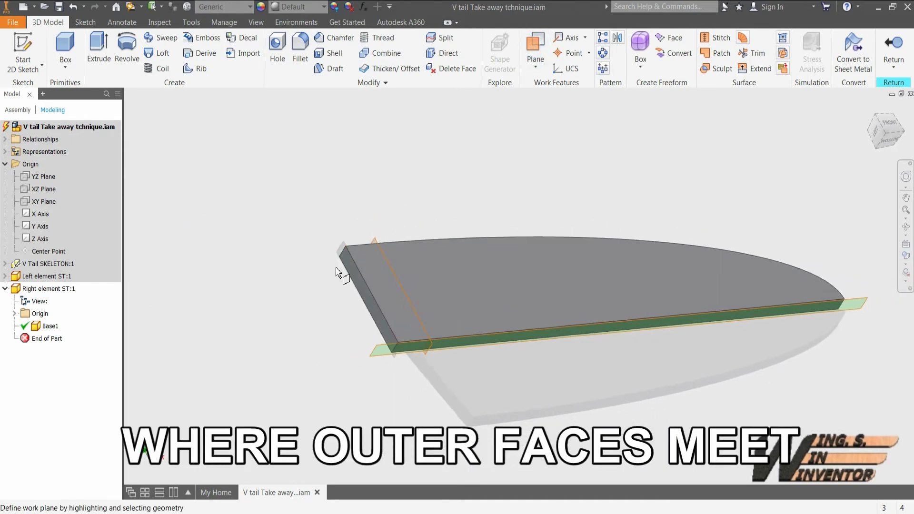
left_click_drag(338, 273, 722, 231)
scroll(751, 192, "down", 4)
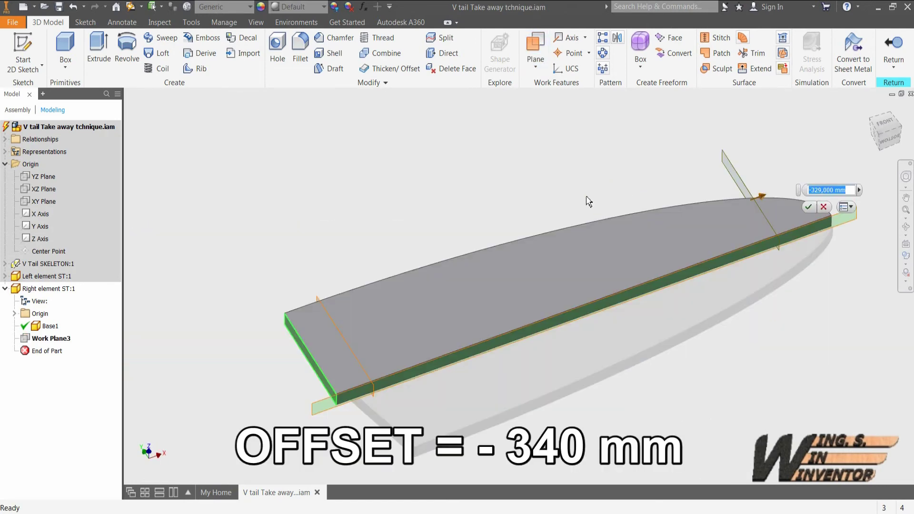
type("-340")
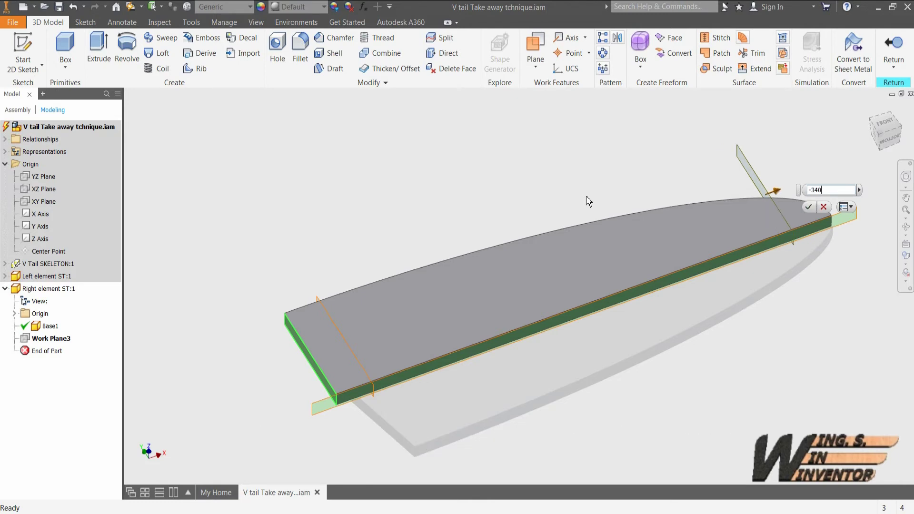
key("Return")
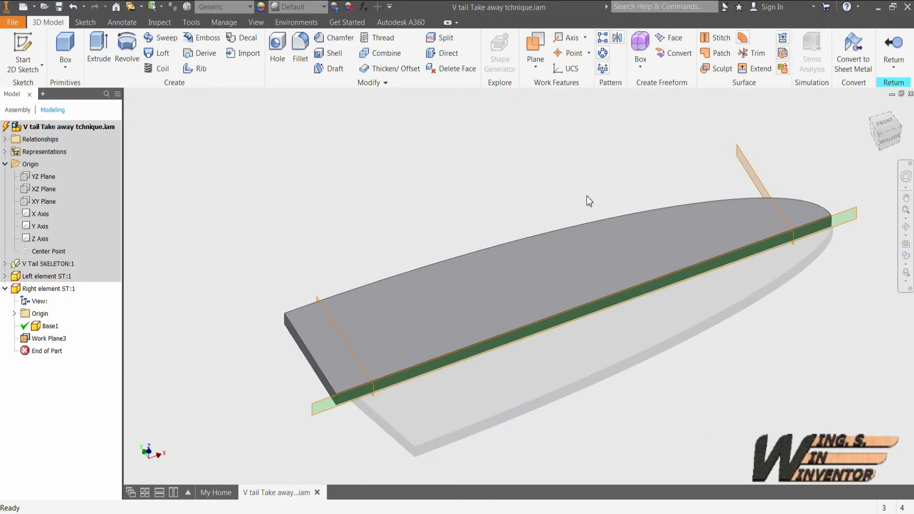
Trim the copied stabilizer solid at the tip work plane with Split, removing the root side and keeping only the tip.
left_click(442, 37)
left_click(146, 148)
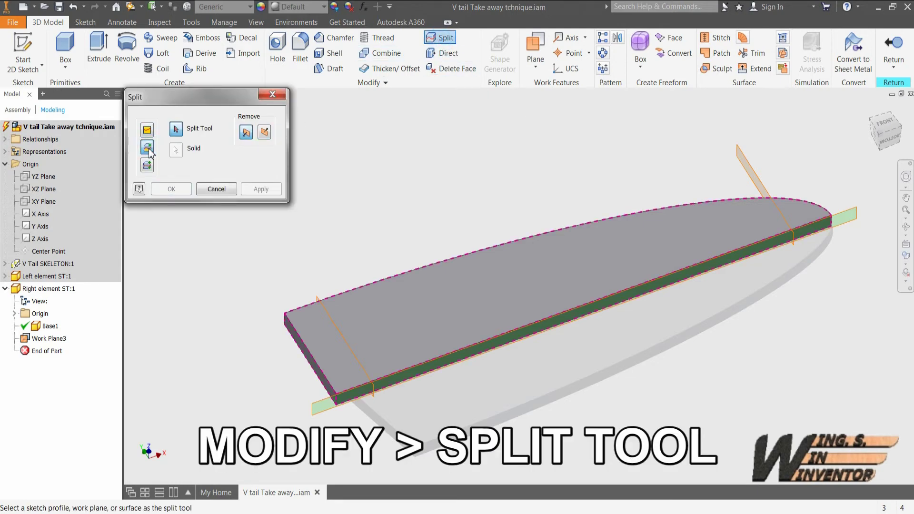
left_click(754, 178)
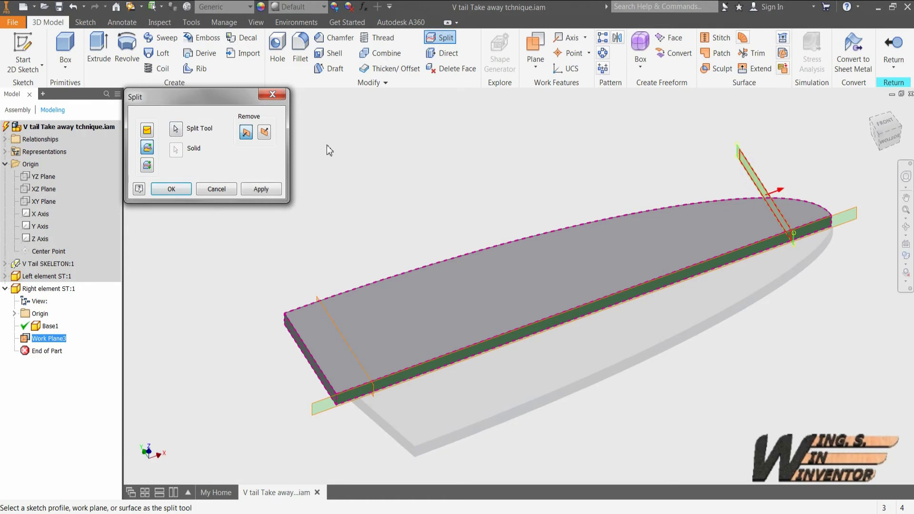
left_click(265, 132)
left_click(261, 189)
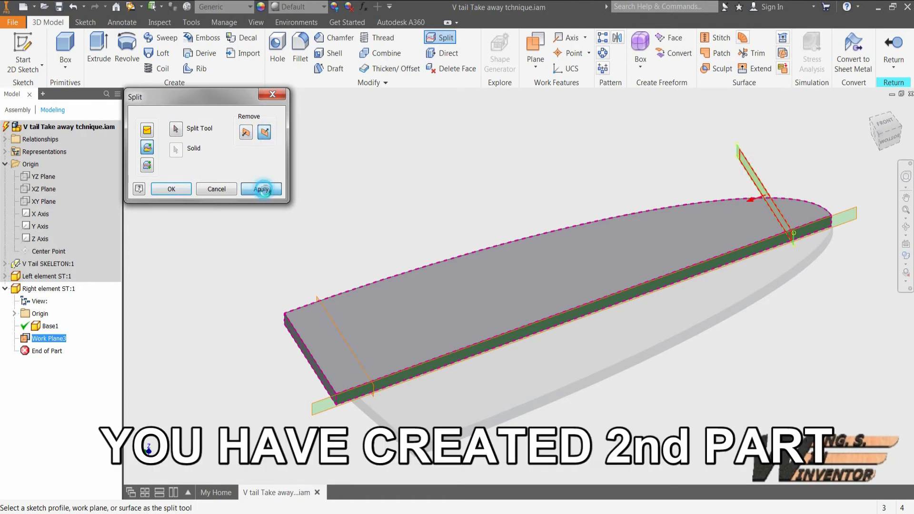
left_click(216, 189)
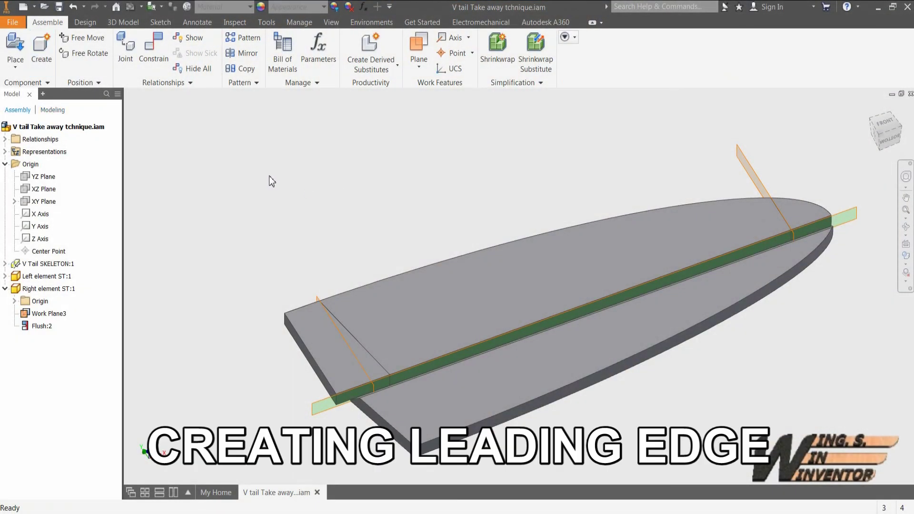
Create an in-place part named "Front element ST" on the assembly's XY plane.
left_click(41, 46)
type("Front element ST")
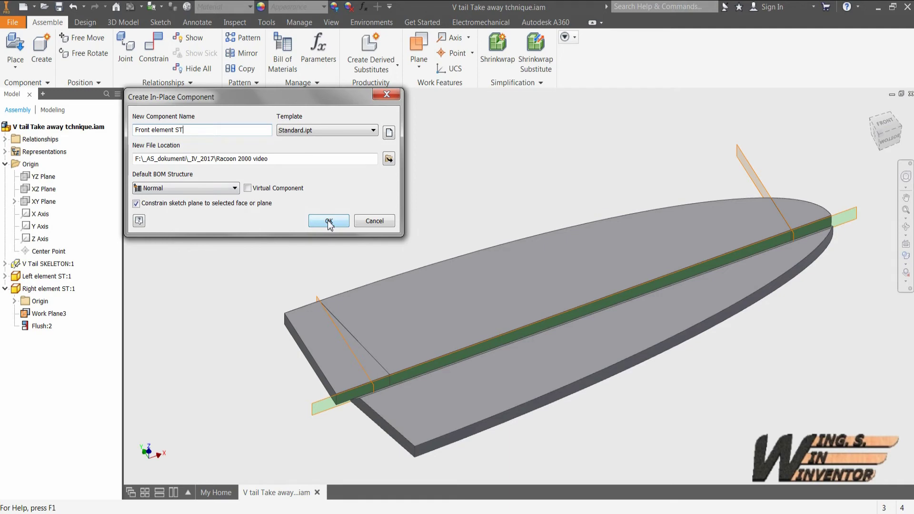
left_click(340, 223)
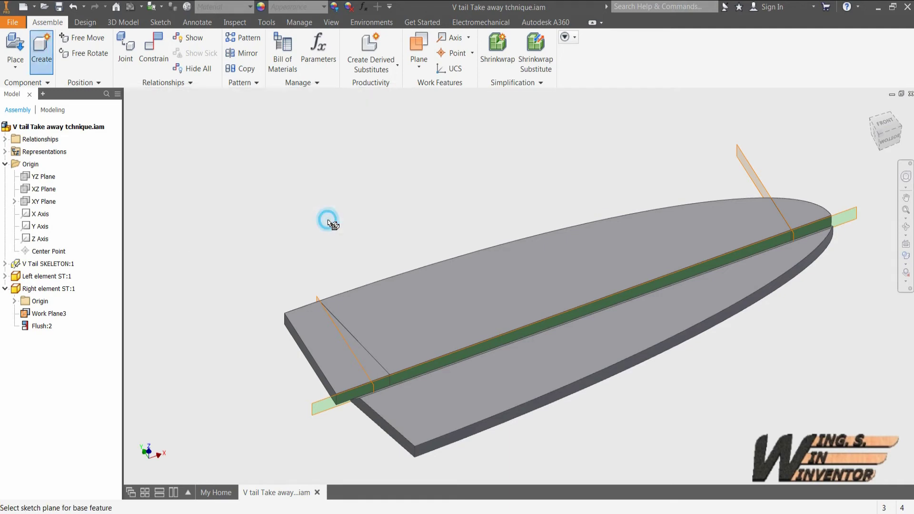
left_click(44, 202)
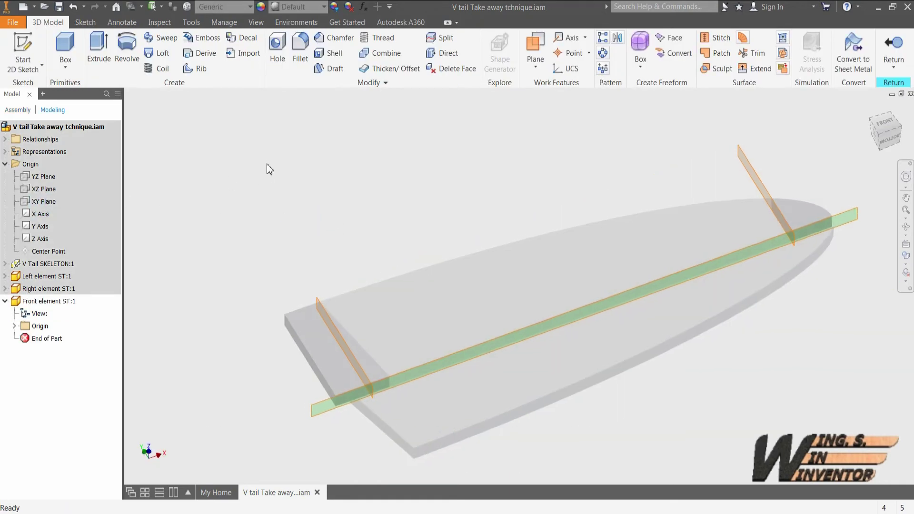
Copy the stabilizer's curved leading-edge face into the front element part as a new surface with Copy Object.
middle_click_drag(302, 167, 302, 166, "shift")
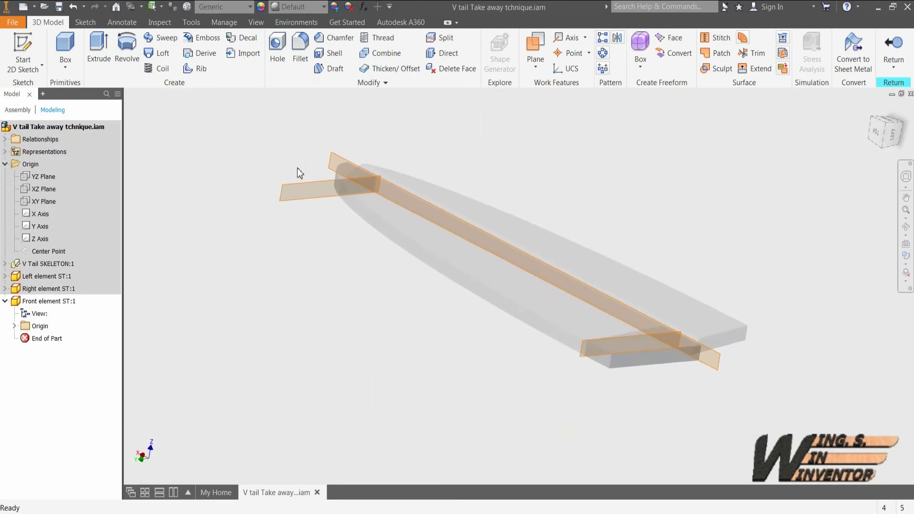
left_click(370, 84)
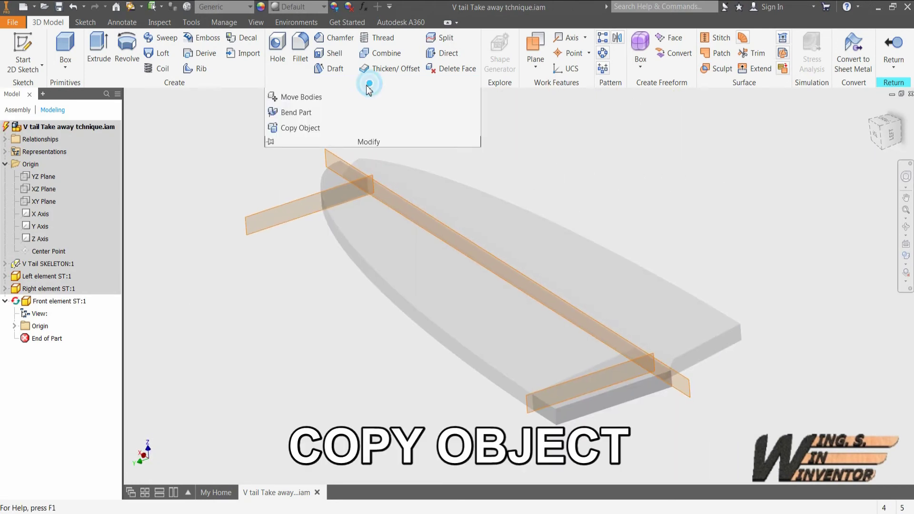
left_click(292, 128)
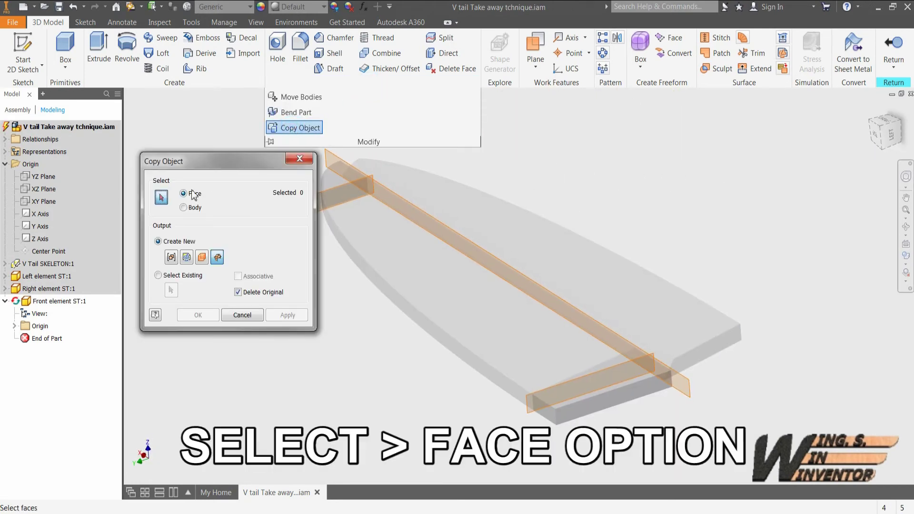
left_click(192, 209)
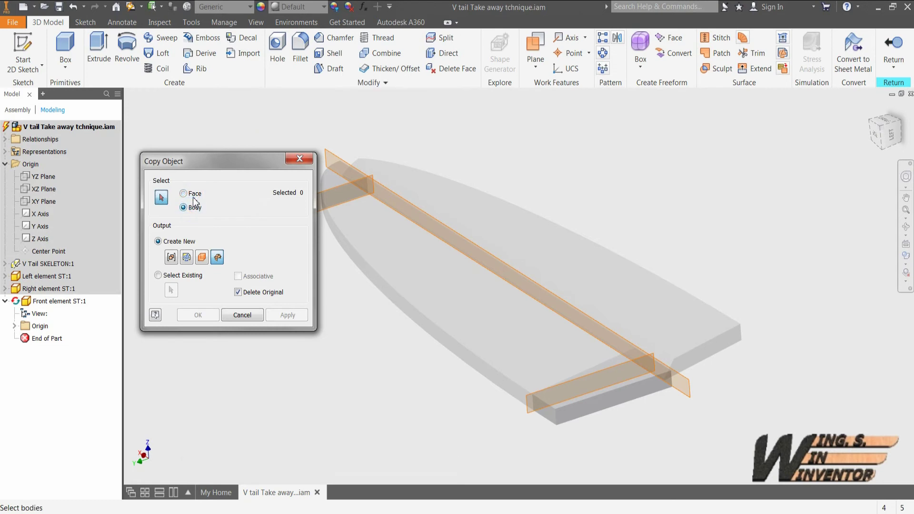
left_click(194, 195)
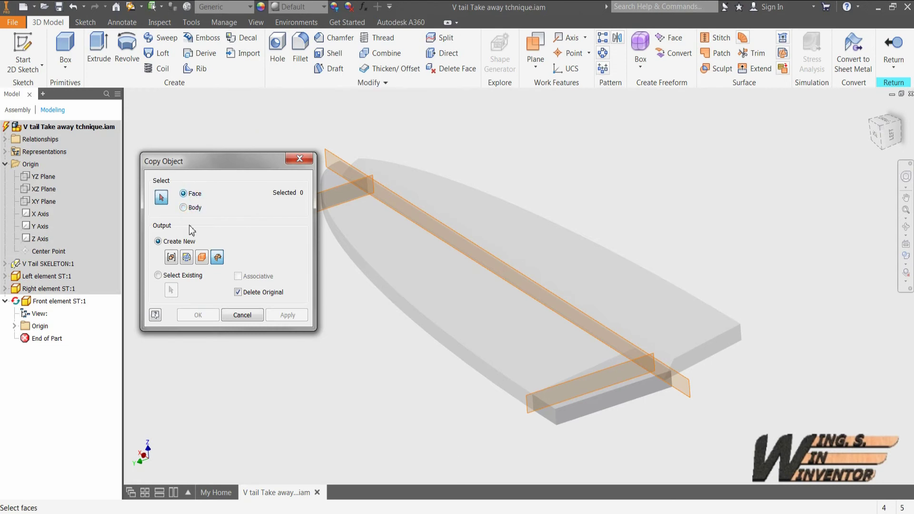
left_click(367, 275)
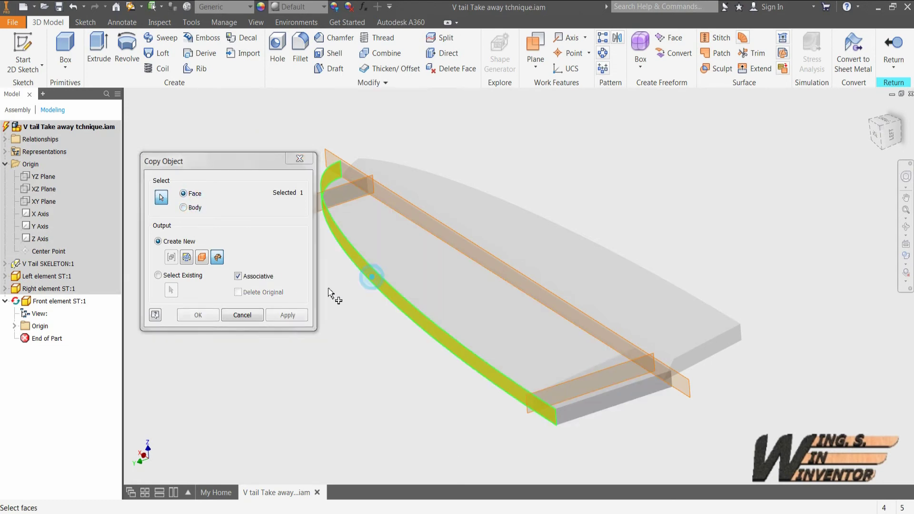
left_click(201, 257)
left_click(198, 315)
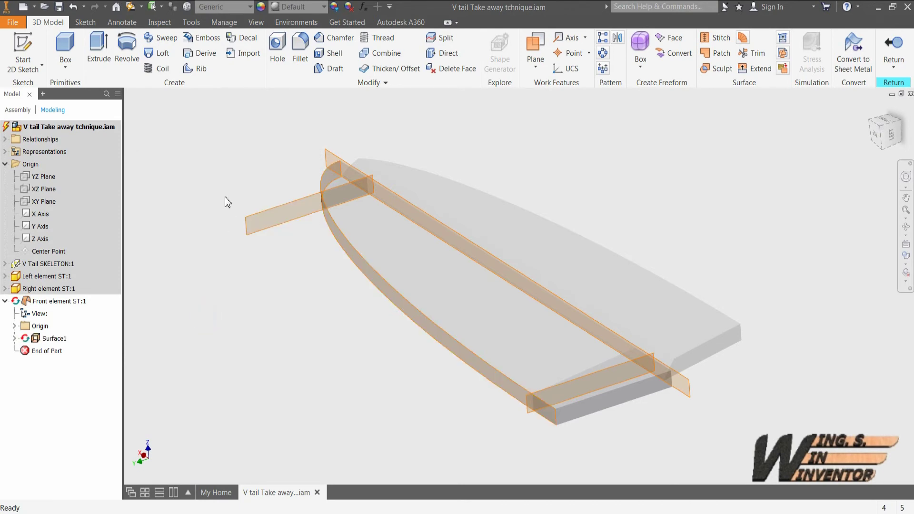
Thicken the copied leading-edge surface 8 mm towards the inside of the stabilizer as a solid.
left_click(390, 68)
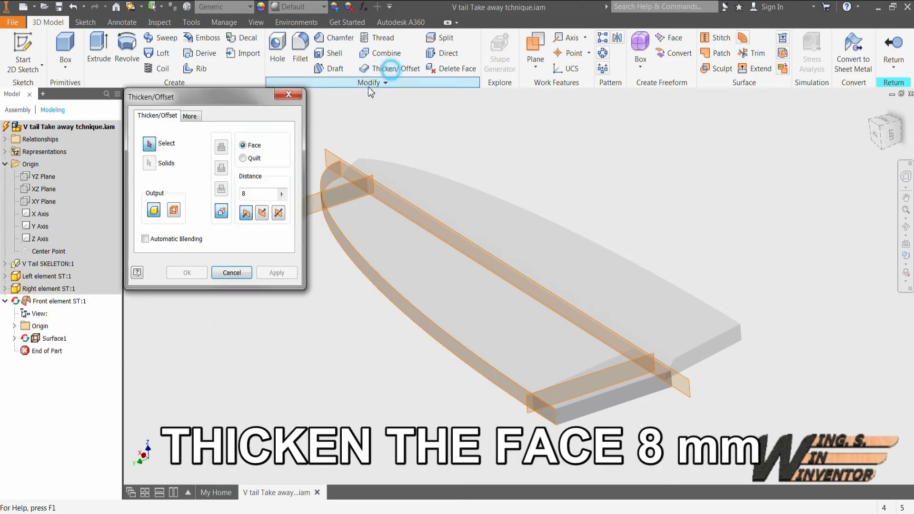
left_click(343, 245)
left_click(261, 213)
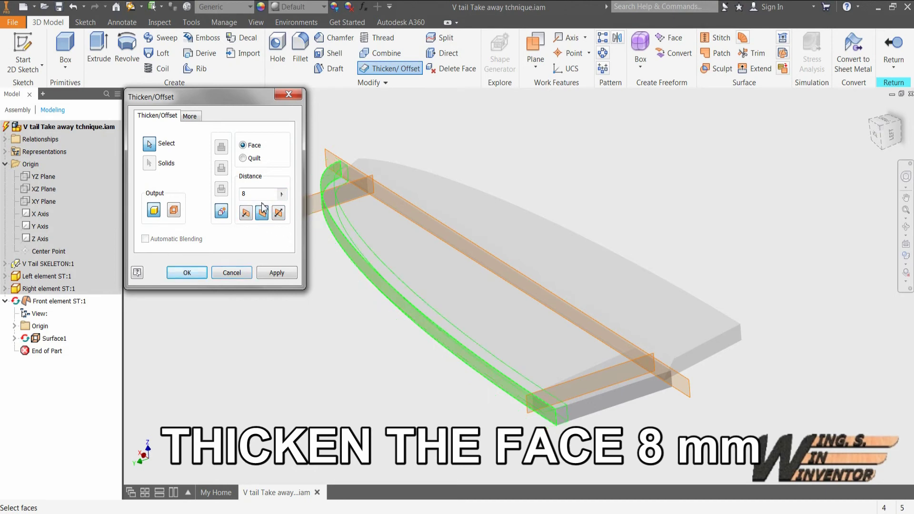
left_click(261, 193)
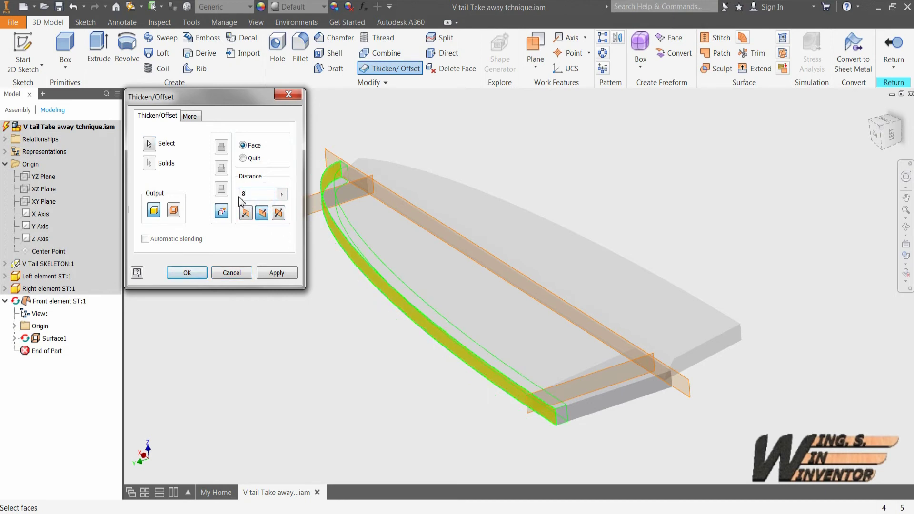
left_click(187, 273)
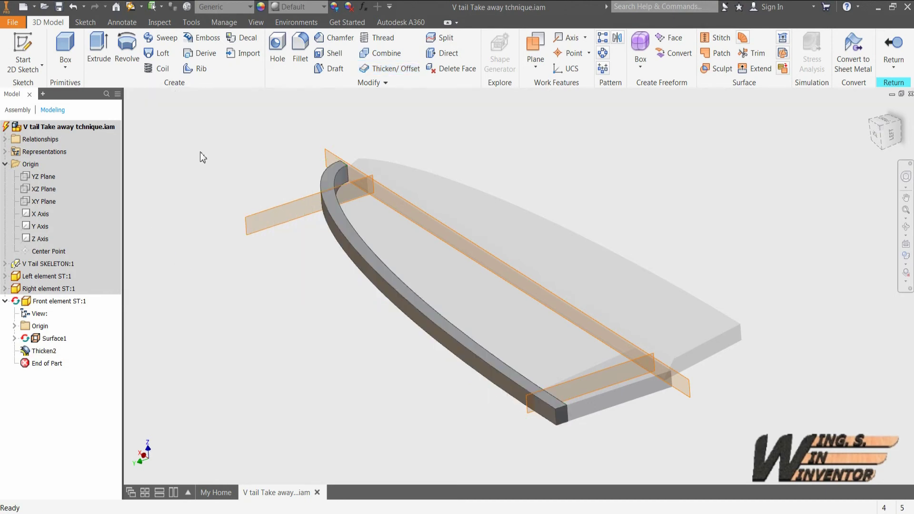
Create a work plane in the front element part, offset 0 mm from the right element's work plane near the tip.
left_click(533, 48)
left_click_drag(278, 210, 279, 223)
type("0")
key("Return")
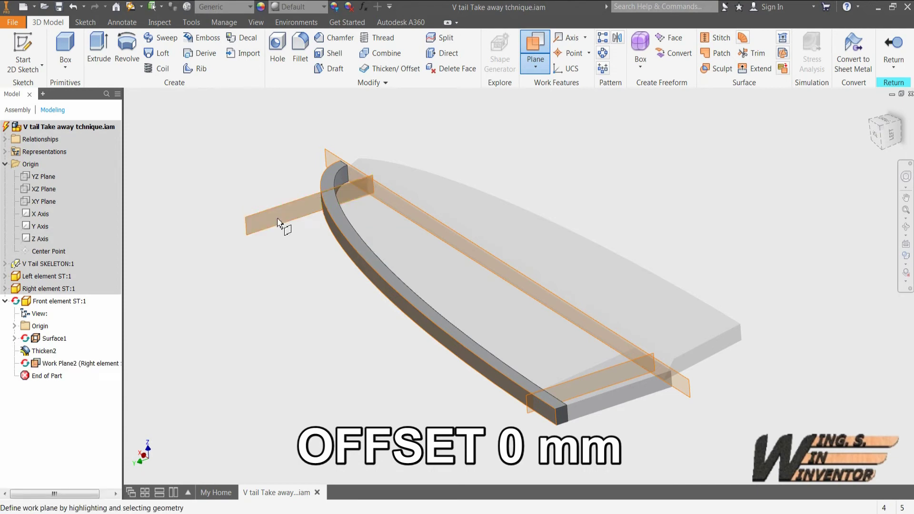
Trim the thickened front element at the new work plane with Split, removing the portion on the tip side.
left_click(441, 38)
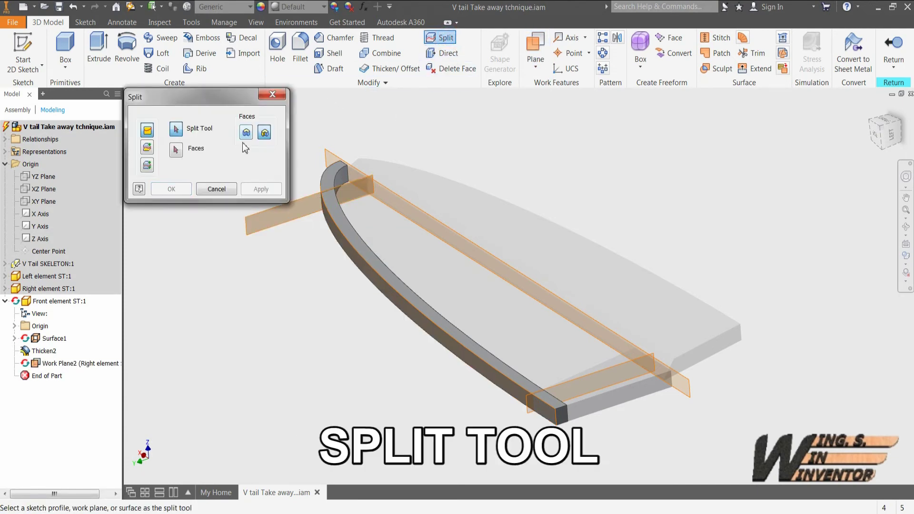
left_click(147, 147)
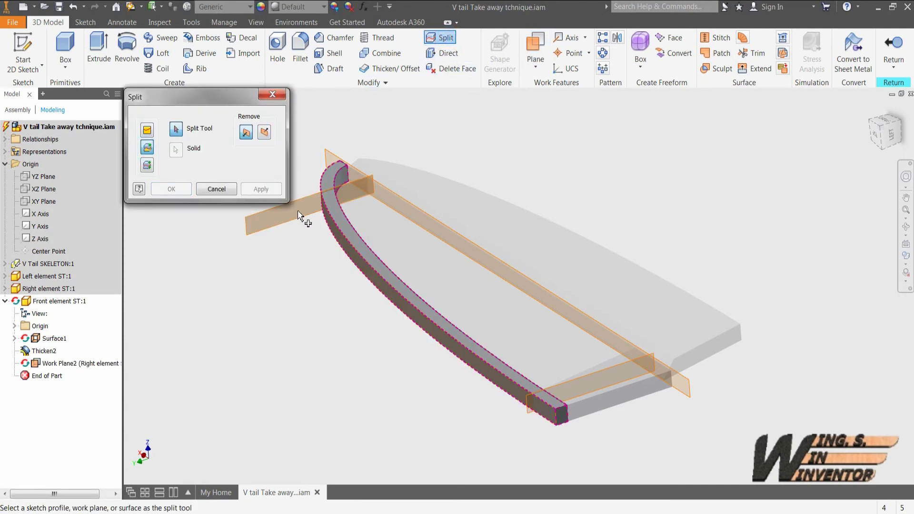
left_click(307, 197)
middle_click_drag(258, 189, 418, 141, "shift")
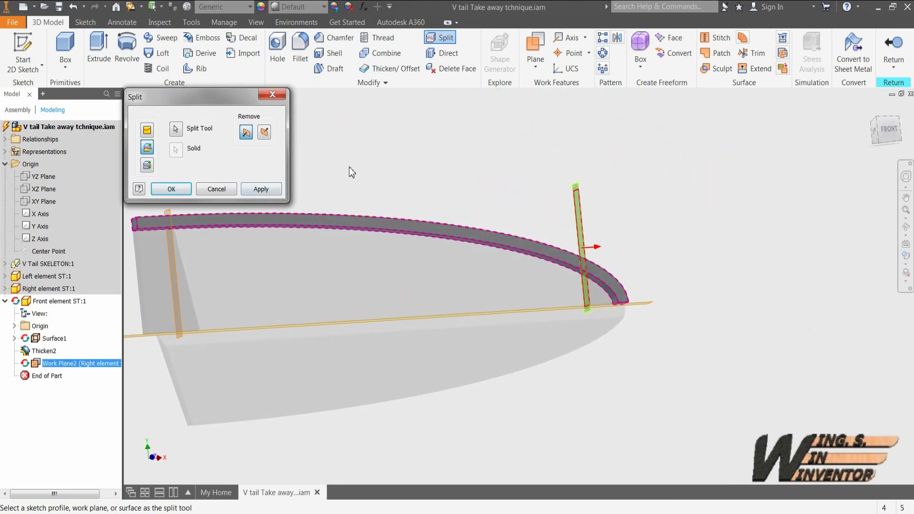
left_click(264, 190)
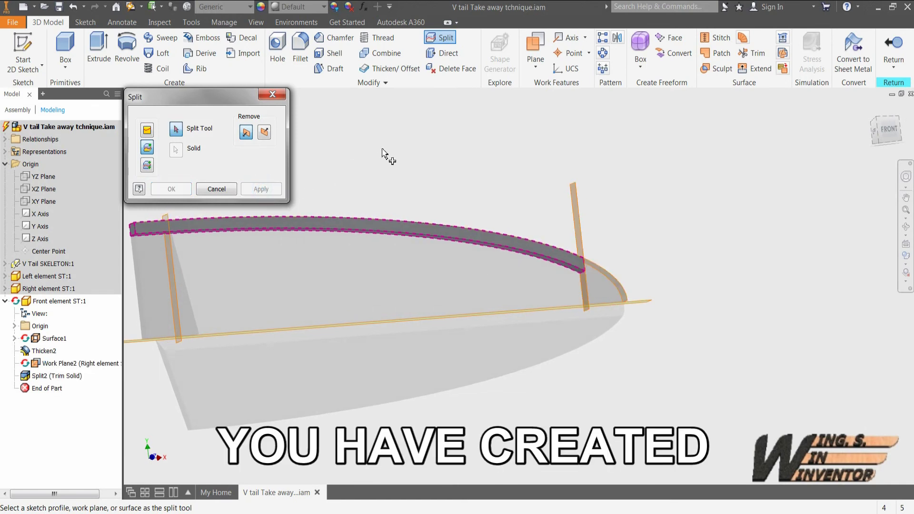
left_click(217, 189)
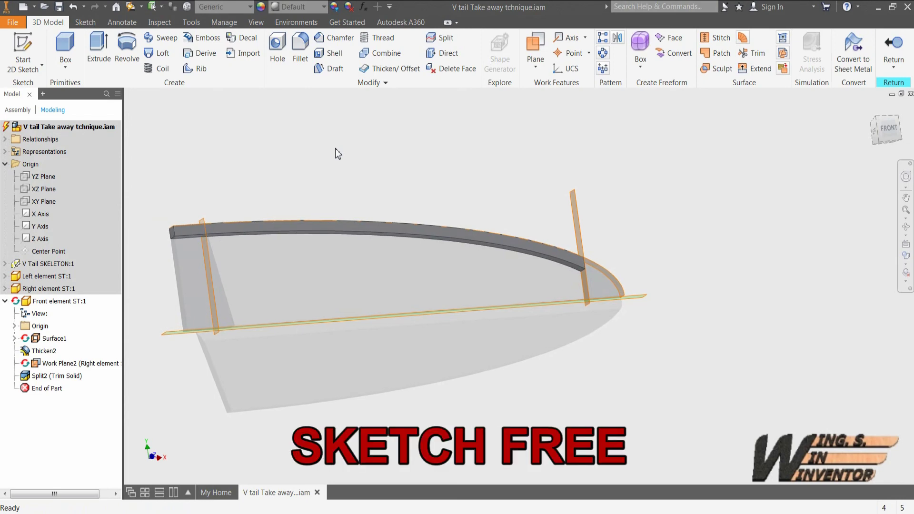
Return to the assembly and create an in-place part named "Middle element ST" on the assembly's XY plane.
left_click(893, 48)
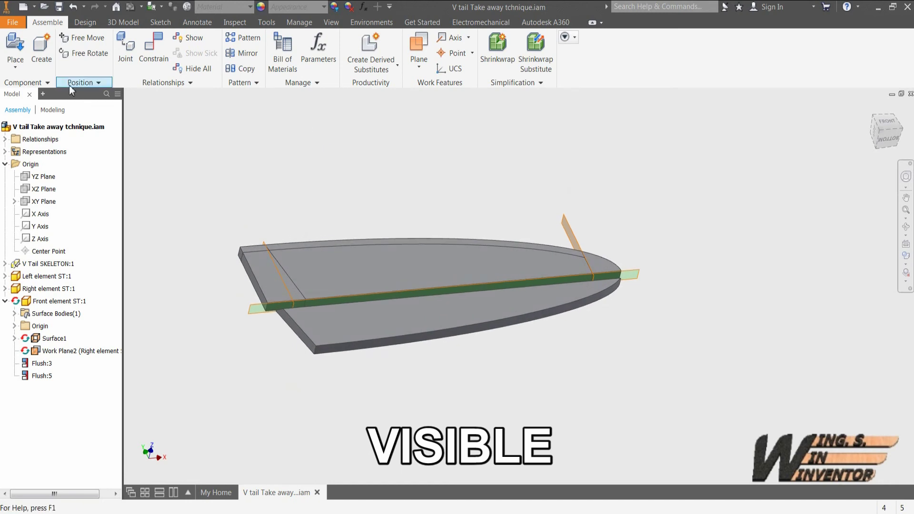
left_click(42, 52)
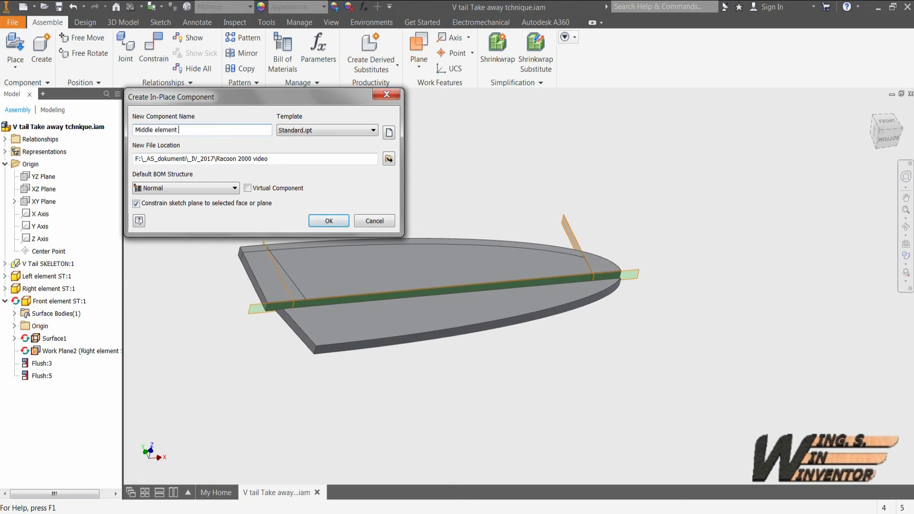
left_click(329, 221)
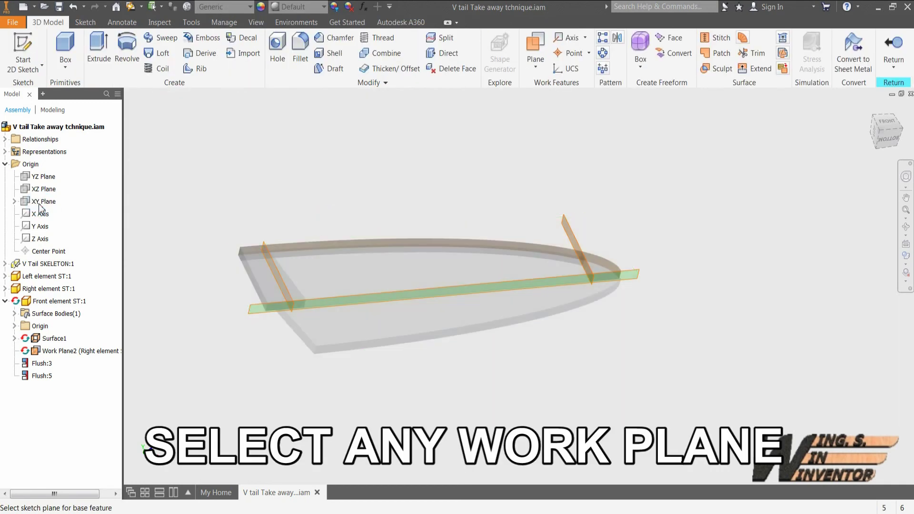
left_click(39, 204)
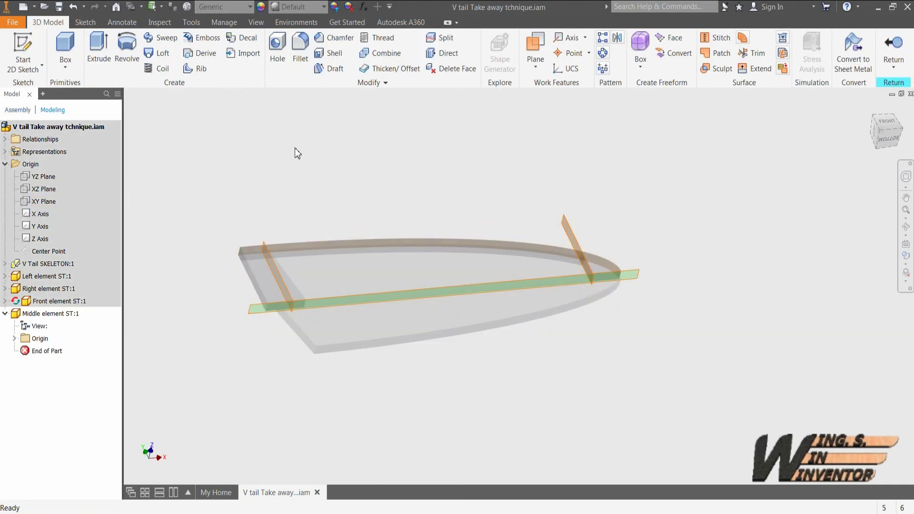
Copy the skeleton's stabilizer body into the middle element part as a new associative solid with Copy Object.
left_click(373, 81)
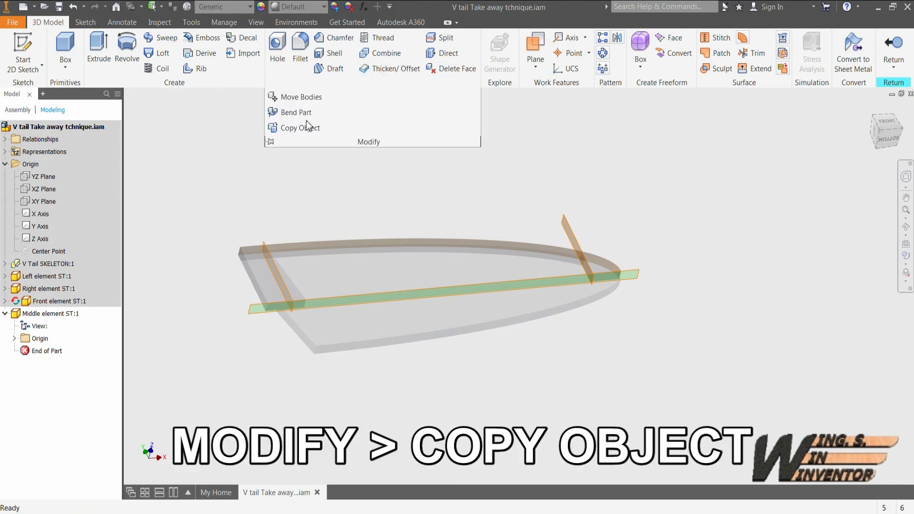
left_click(300, 128)
middle_click_drag(373, 265, 475, 271)
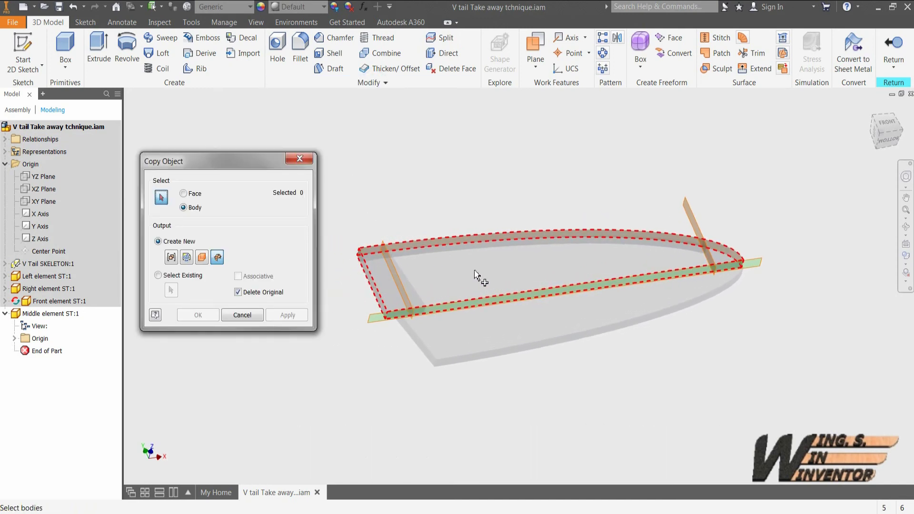
left_click(489, 285)
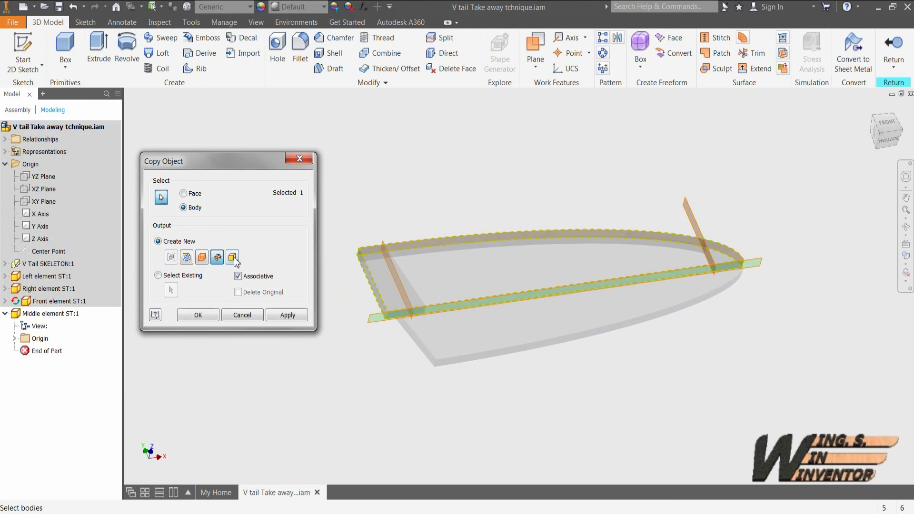
left_click(198, 314)
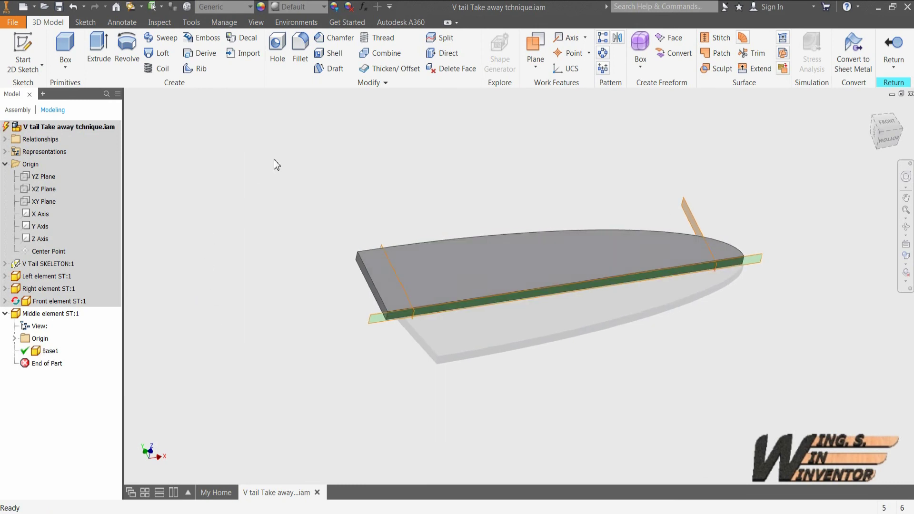
Create a work plane offset 8 mm inward from the stabilizer's long straight face.
left_click(535, 48)
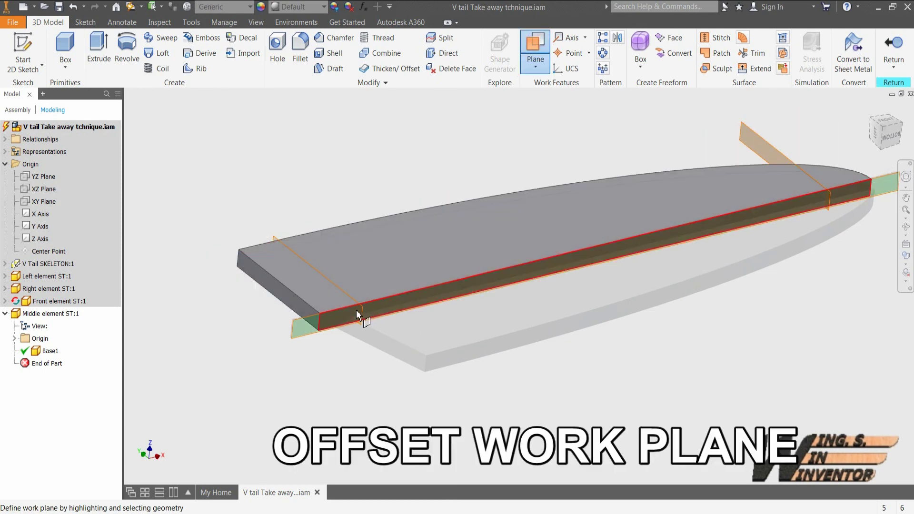
left_click(346, 311)
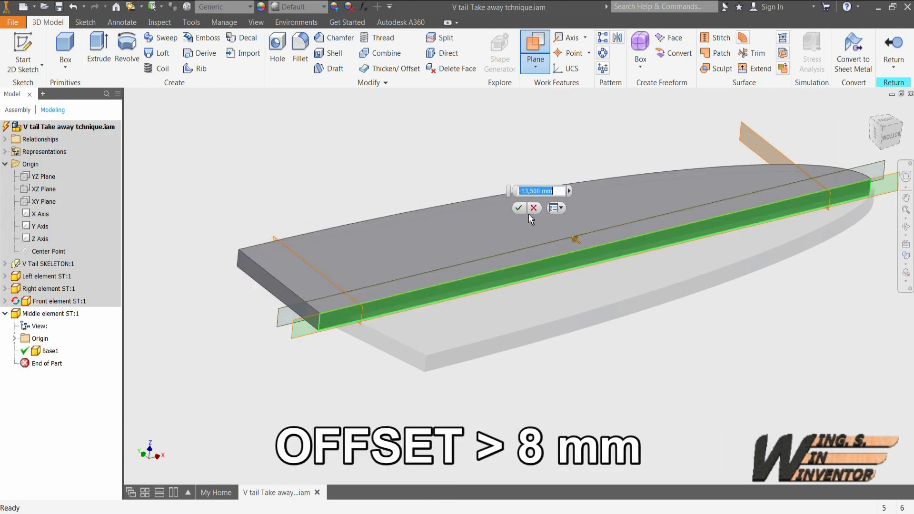
type("8")
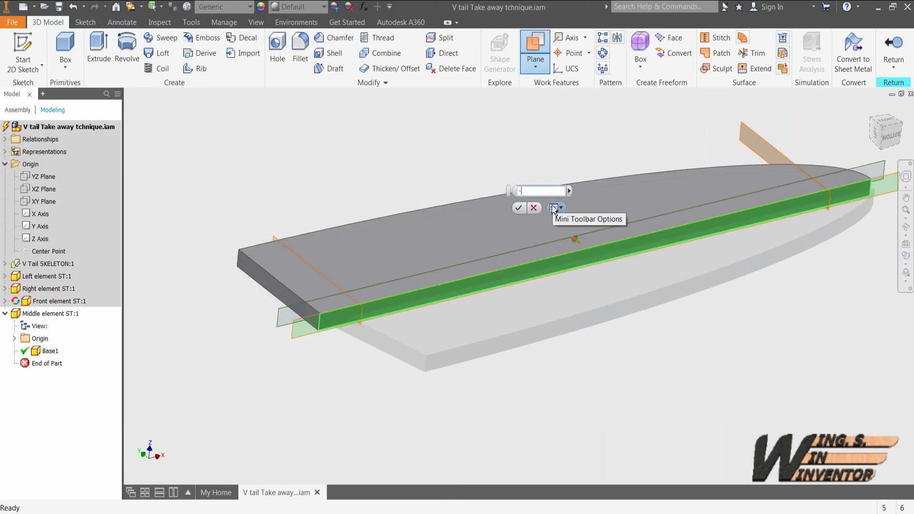
key("Return")
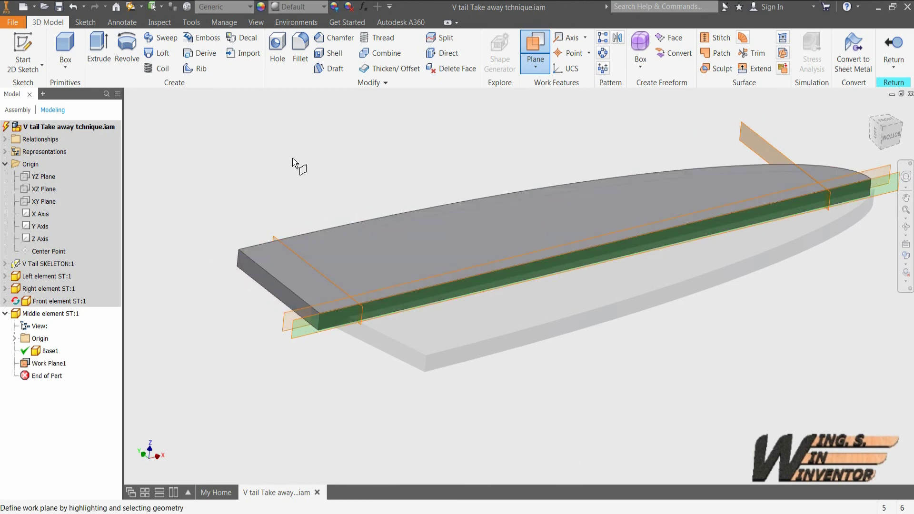
Trim the copied stabilizer solid at the offset work plane with Split, keeping only the strip along the long straight face.
left_click(442, 39)
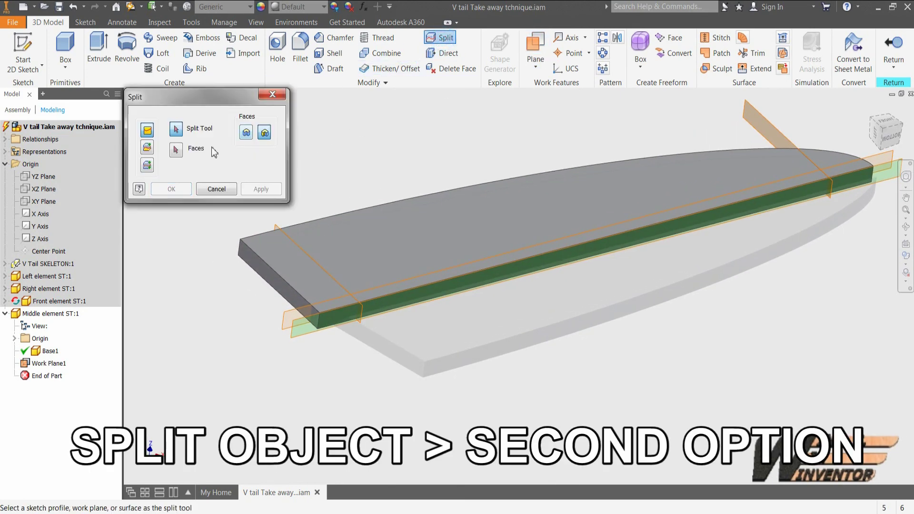
left_click(147, 148)
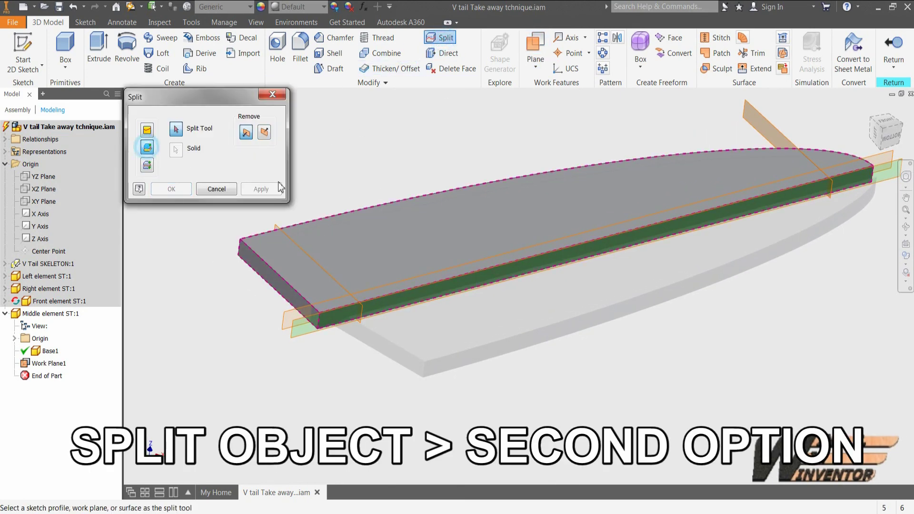
left_click(295, 308)
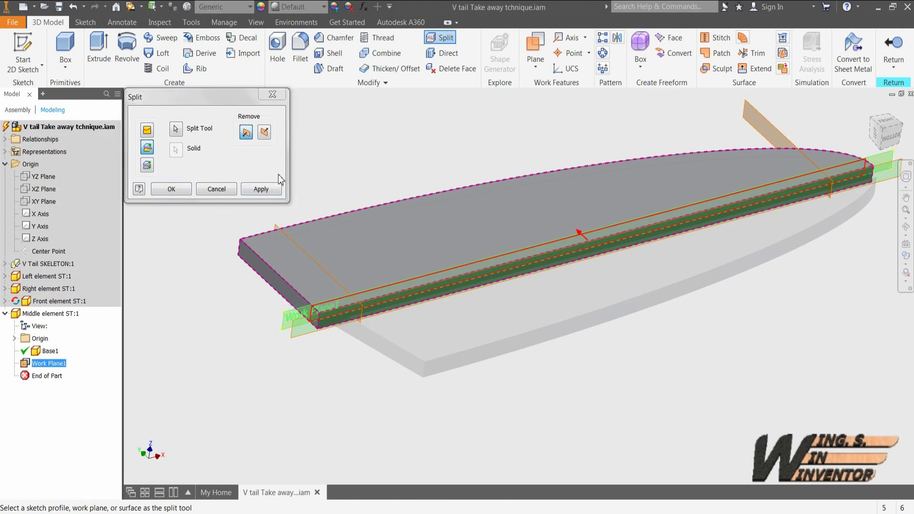
left_click(177, 192)
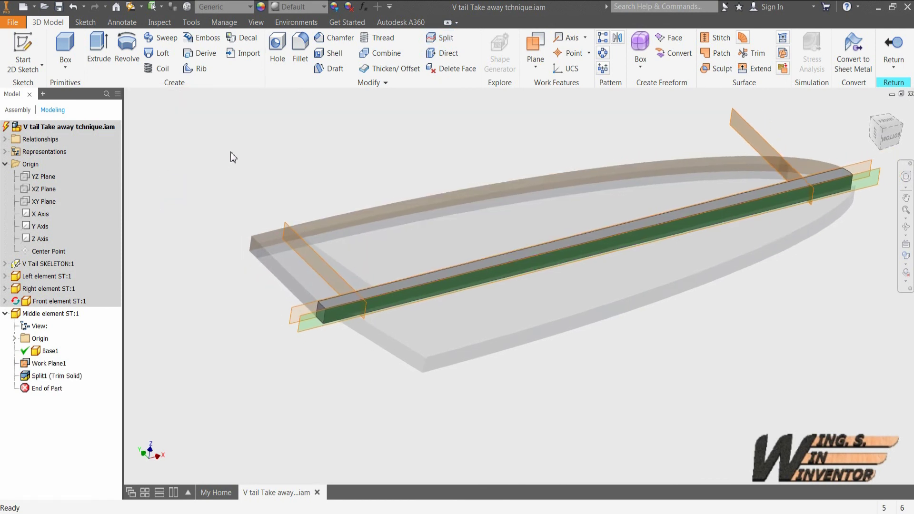
key("F6")
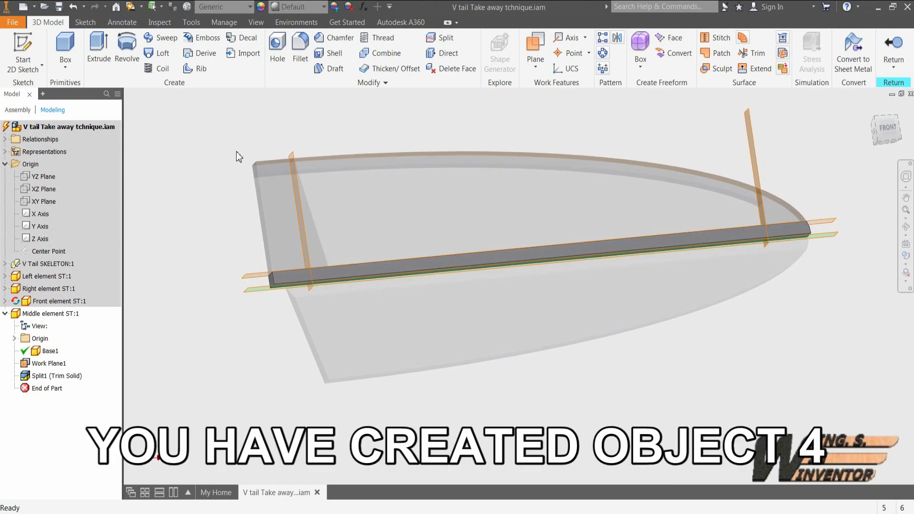
Return to the assembly and turn off the visibility of the V Tail SKELETON part.
left_click(893, 48)
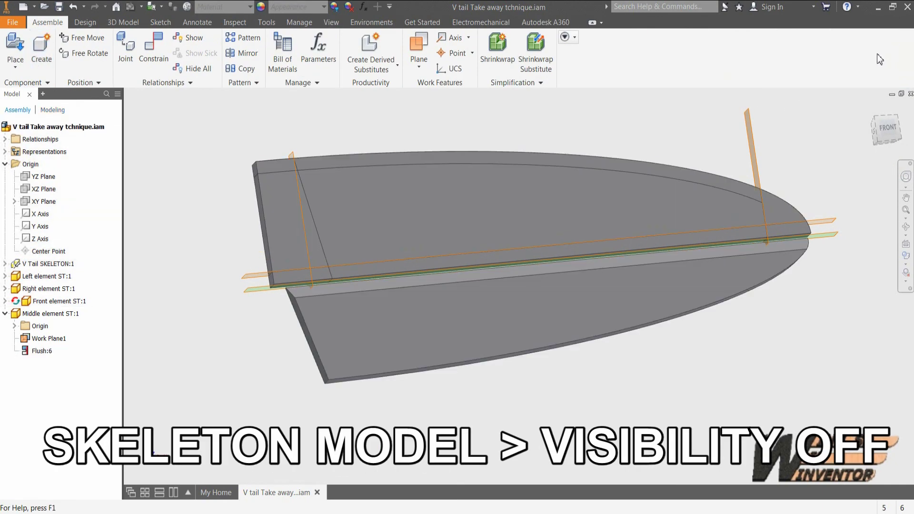
right_click(49, 267)
left_click(68, 368)
scroll(155, 233, "down", 3)
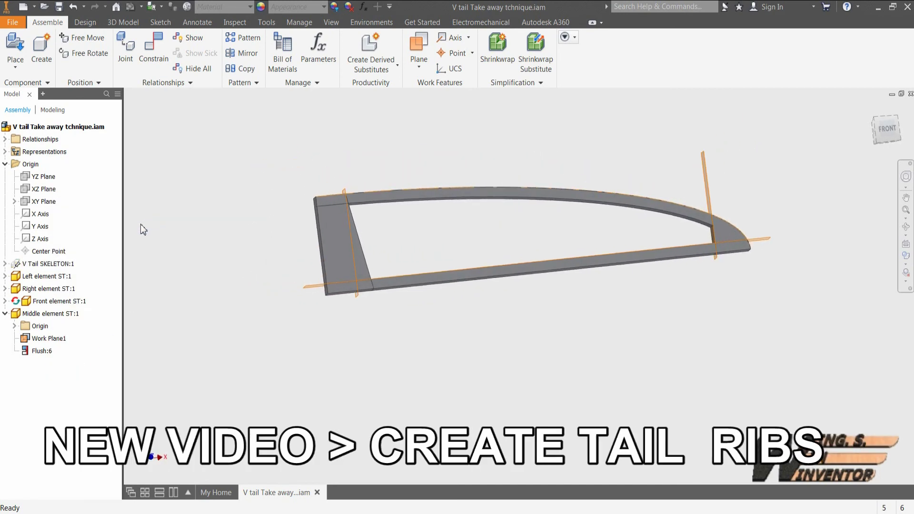
Highlight the middle, front, right and left elements one after another to review the stabilizer frame.
left_click(56, 316)
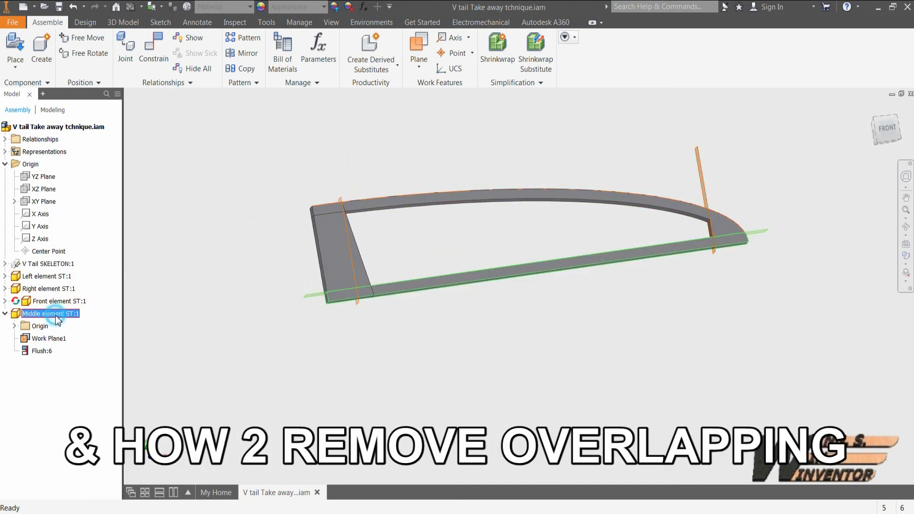
left_click(46, 302)
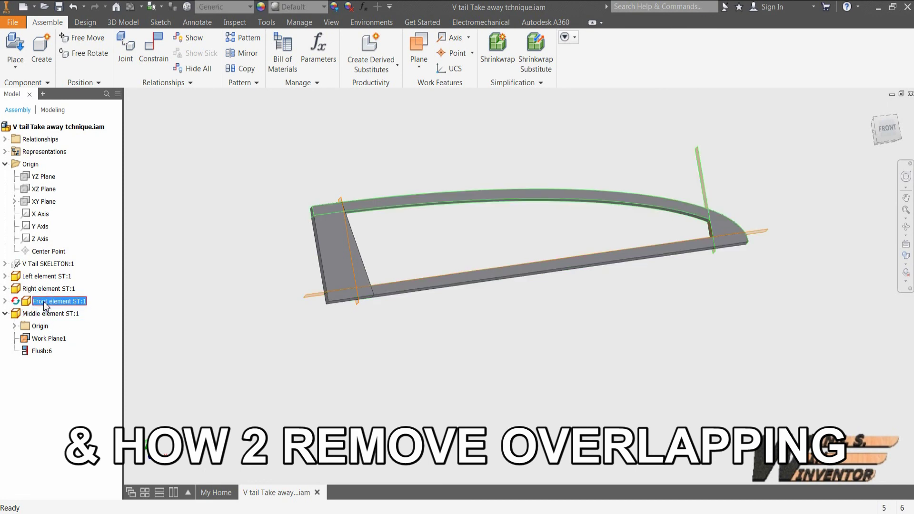
left_click(46, 290)
left_click(45, 276)
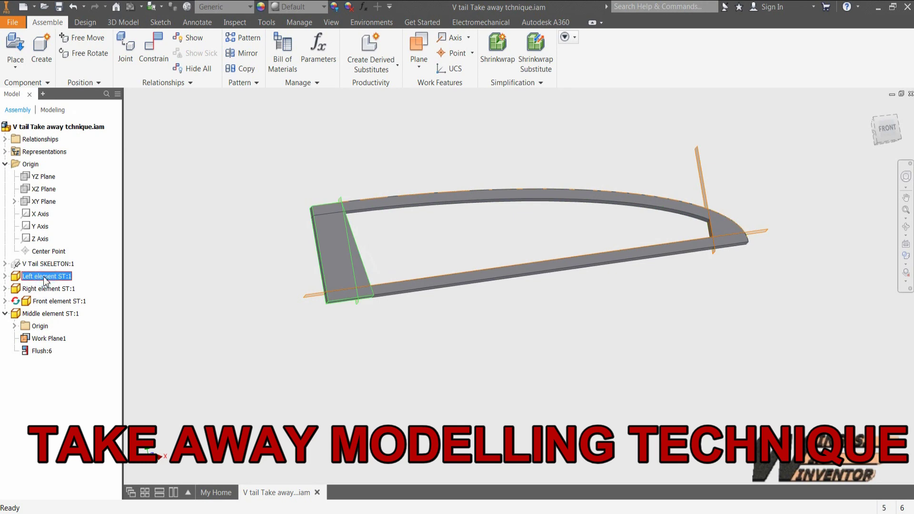
left_click(157, 261)
key("F6")
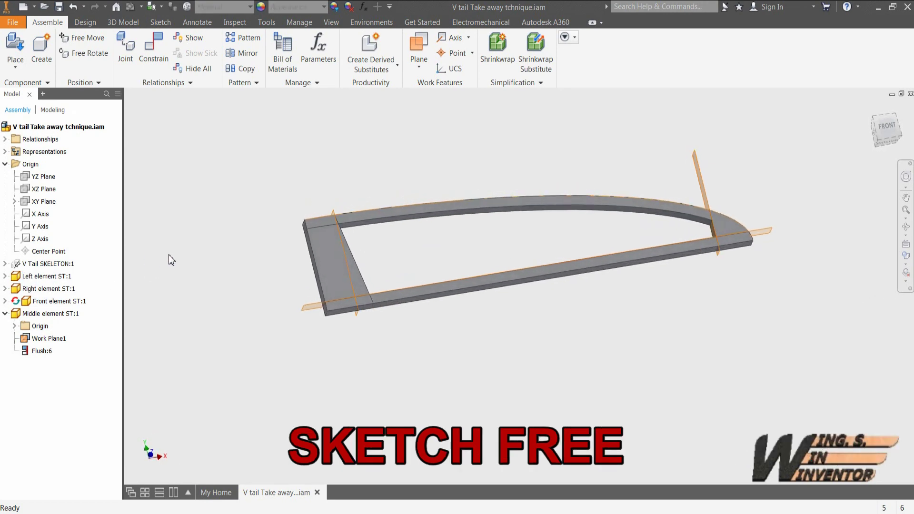